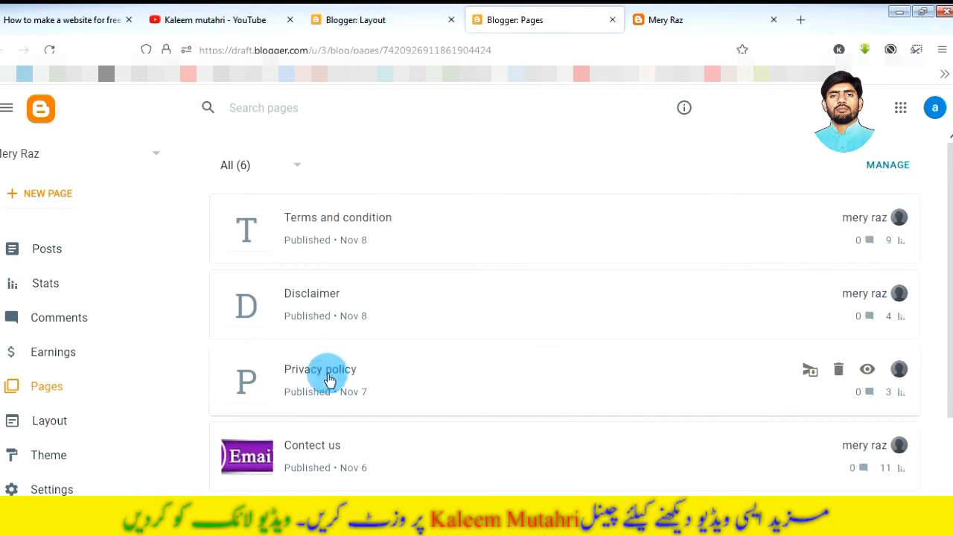
# View the published Disclaimer page from the pages list and copy its web address.
pyautogui.click(866, 296)
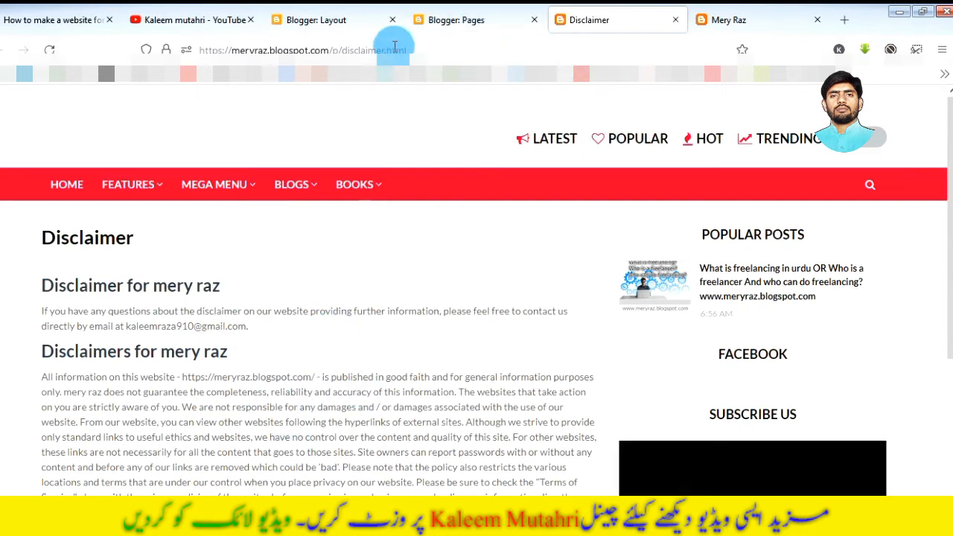
pyautogui.click(428, 49)
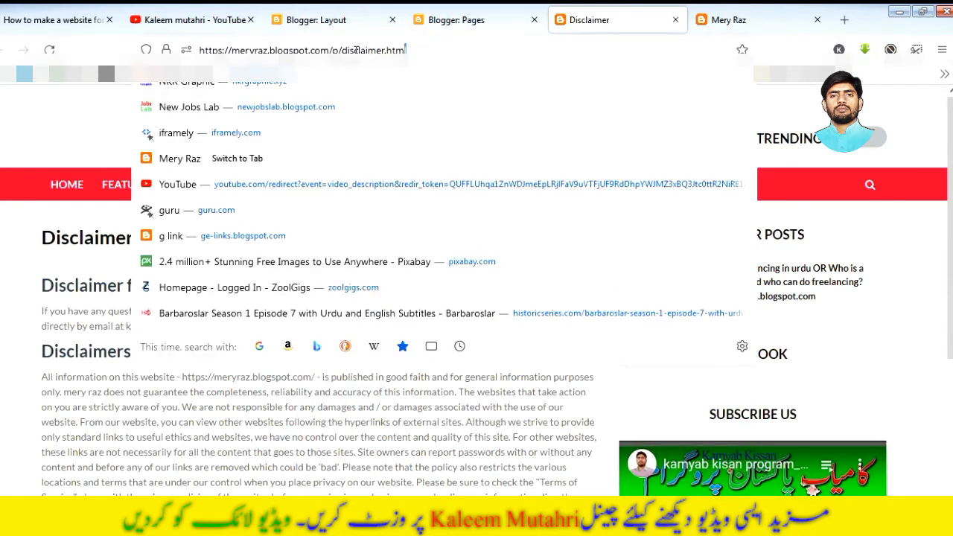
pyautogui.rightClick(259, 50)
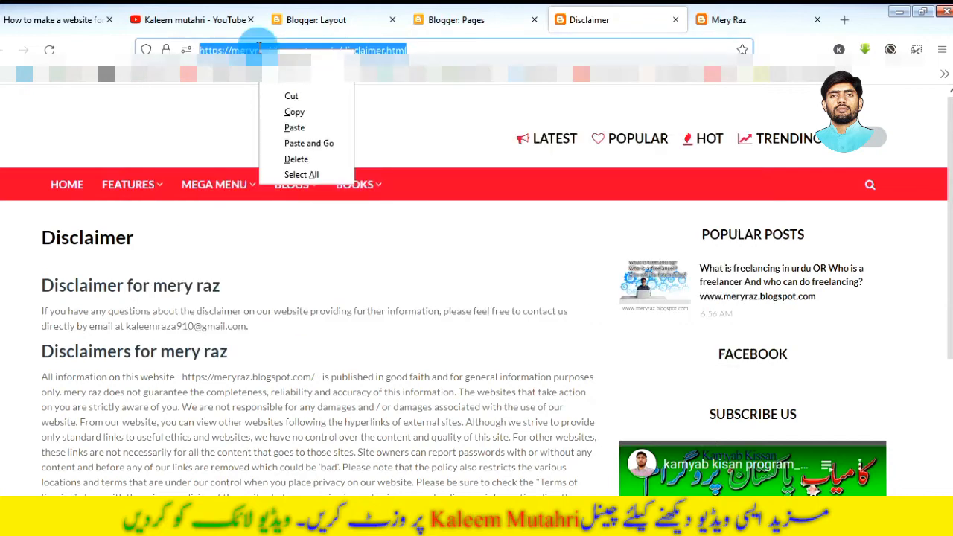
pyautogui.click(300, 112)
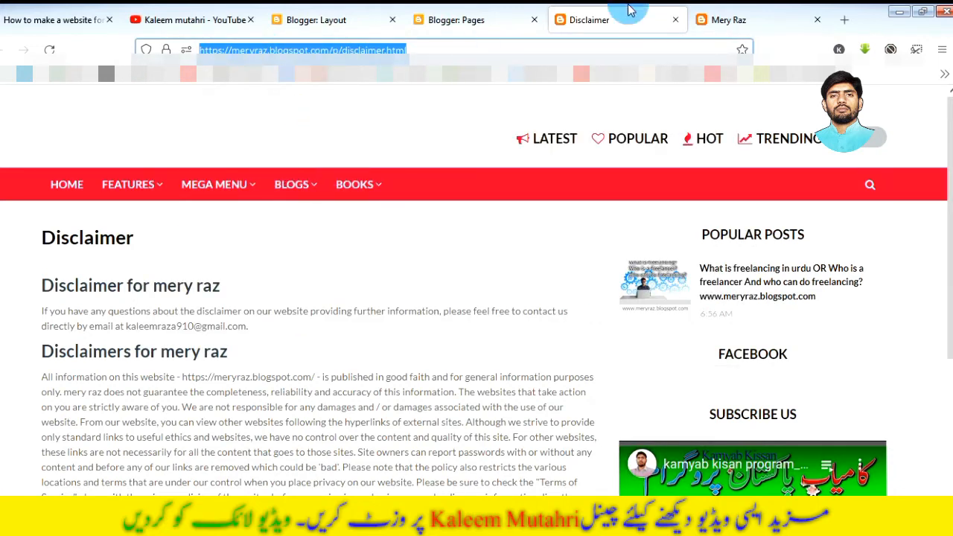
# In the blog layout, add a new item to the Top Navigation link list with the copied Disclaimer address as its site URL.
pyautogui.click(469, 22)
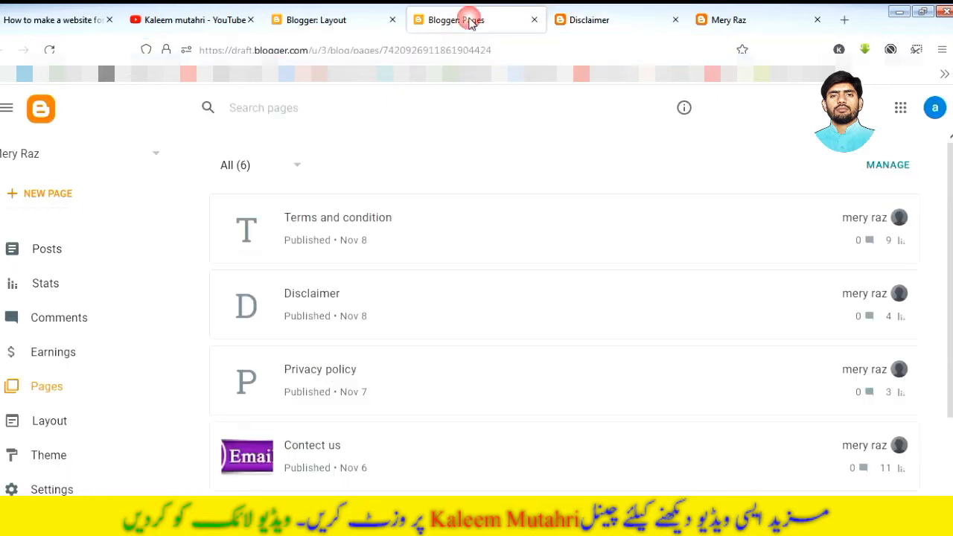
pyautogui.click(355, 18)
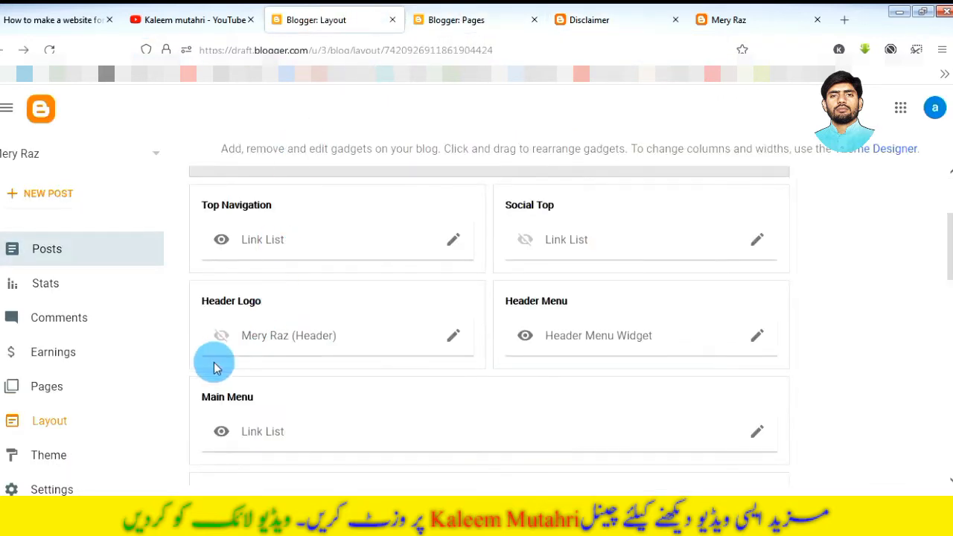
pyautogui.click(451, 239)
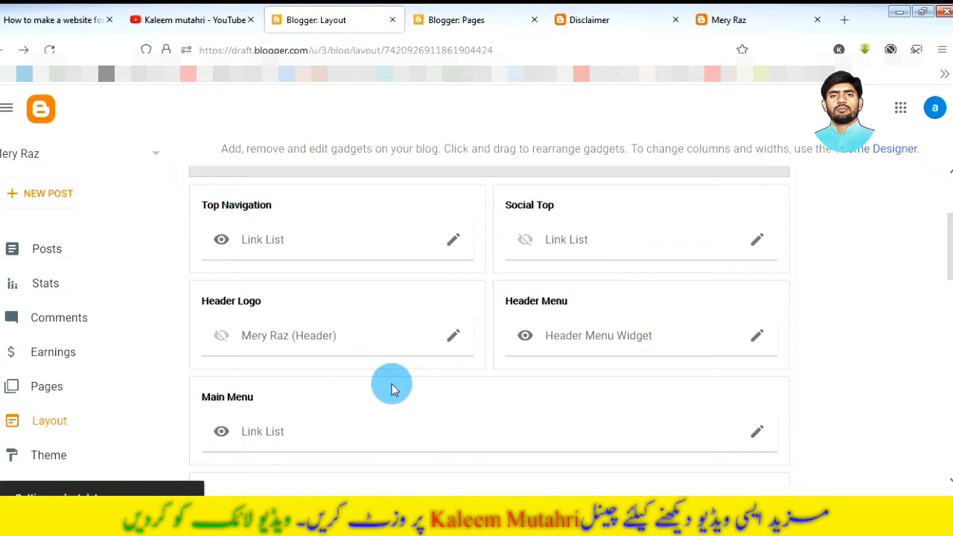
pyautogui.scroll(-1, 444, 385)
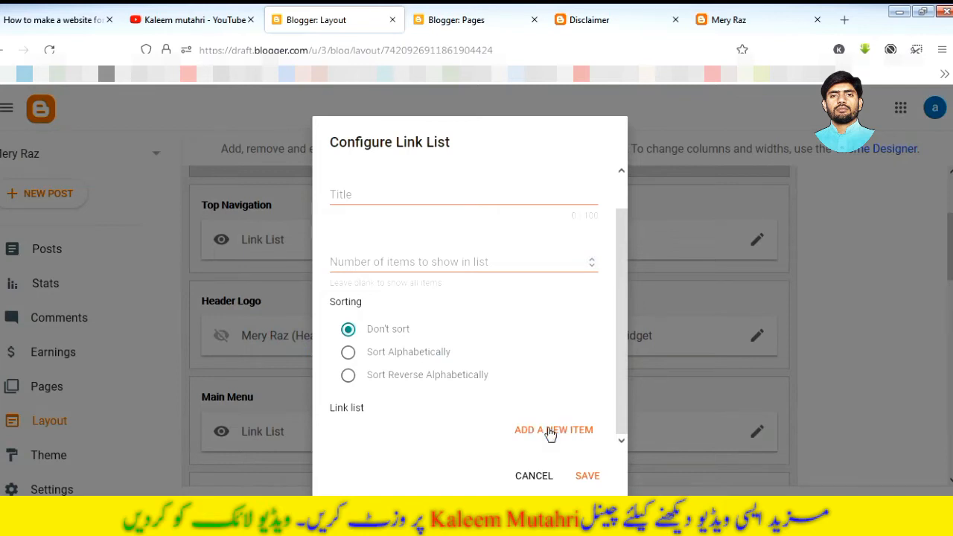
pyautogui.click(549, 432)
pyautogui.scroll(-5, 413, 417)
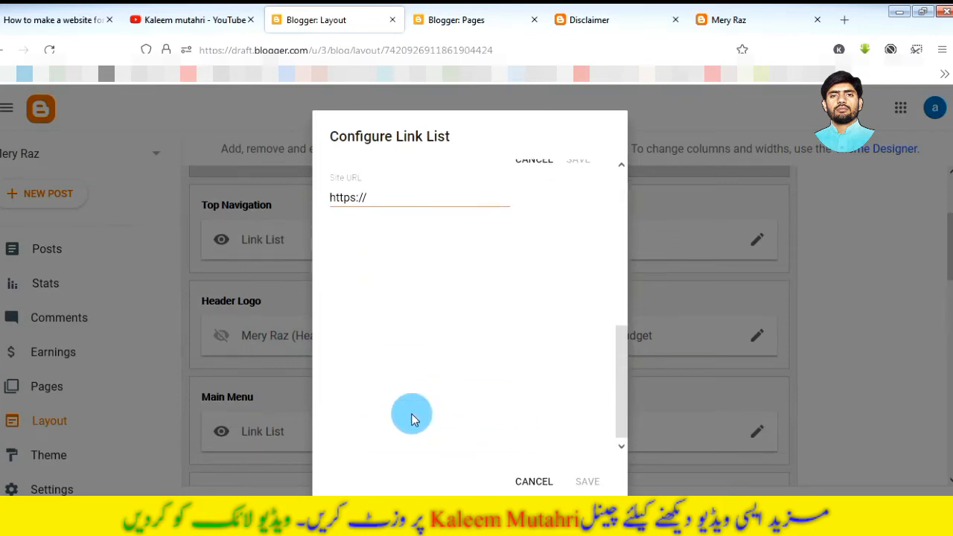
pyautogui.scroll(2, 358, 268)
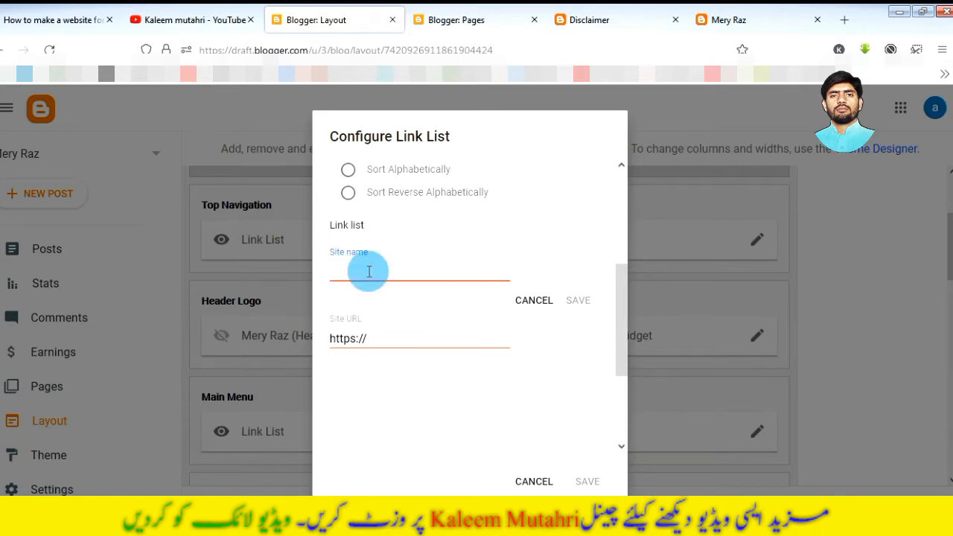
pyautogui.click(368, 338)
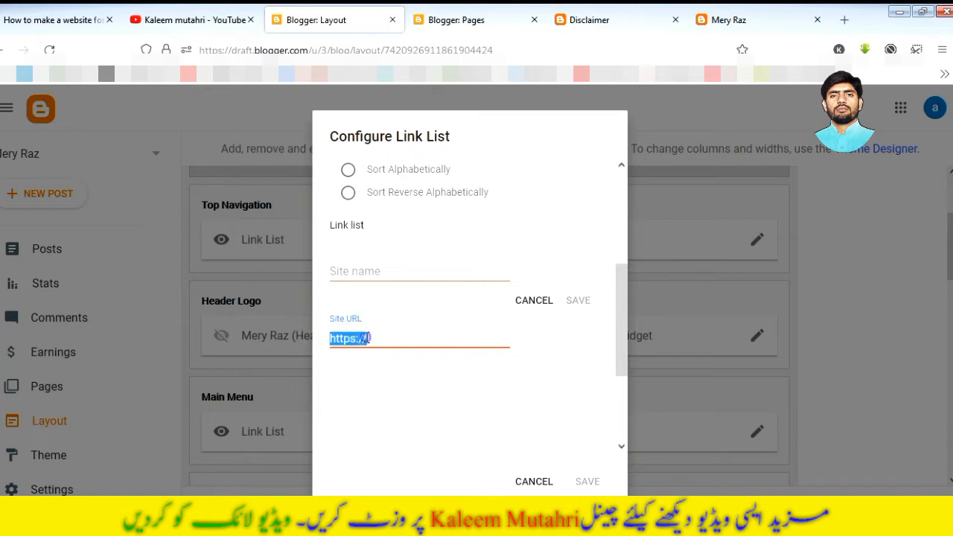
pyautogui.rightClick(367, 338)
pyautogui.click(413, 194)
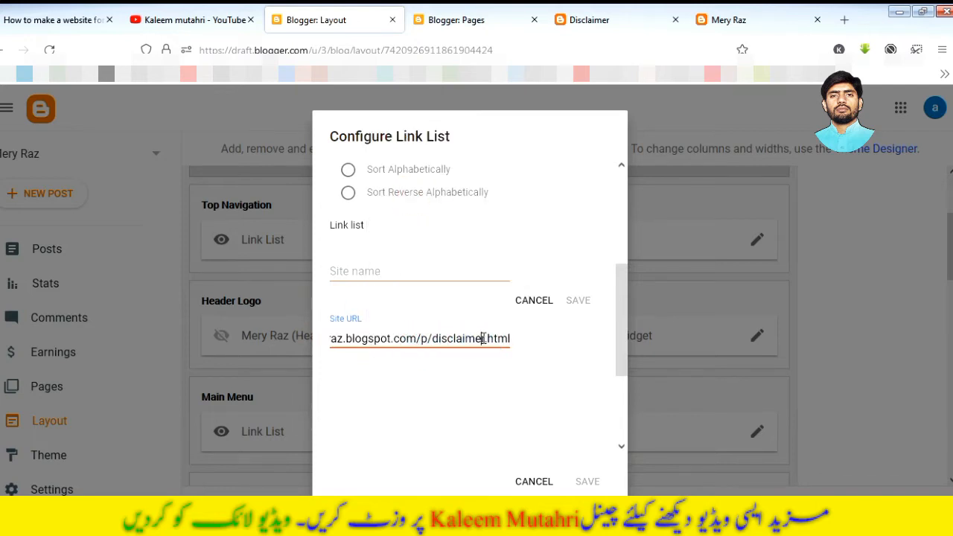
# Name the new link item "disclaimer", reusing the word from its URL, and save the item.
pyautogui.rightClick(434, 336)
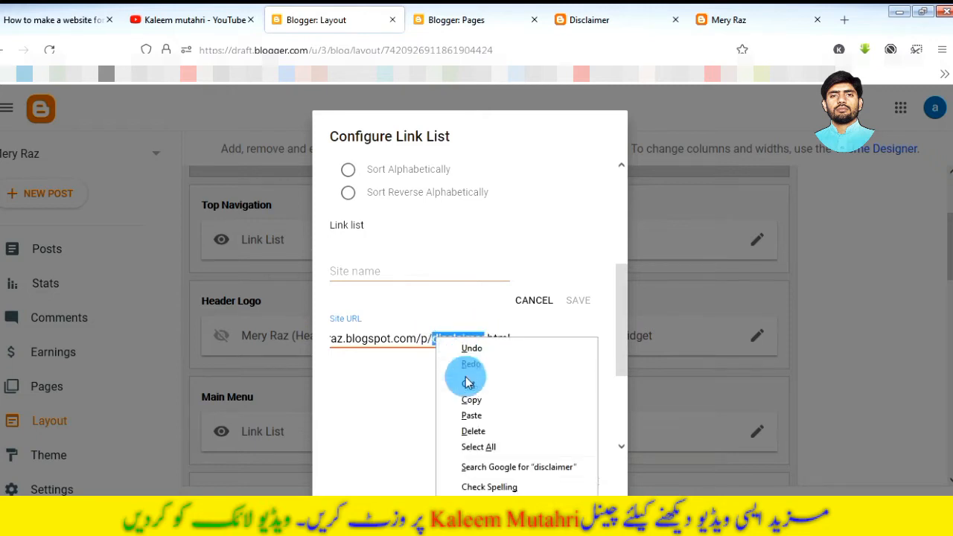
pyautogui.click(469, 402)
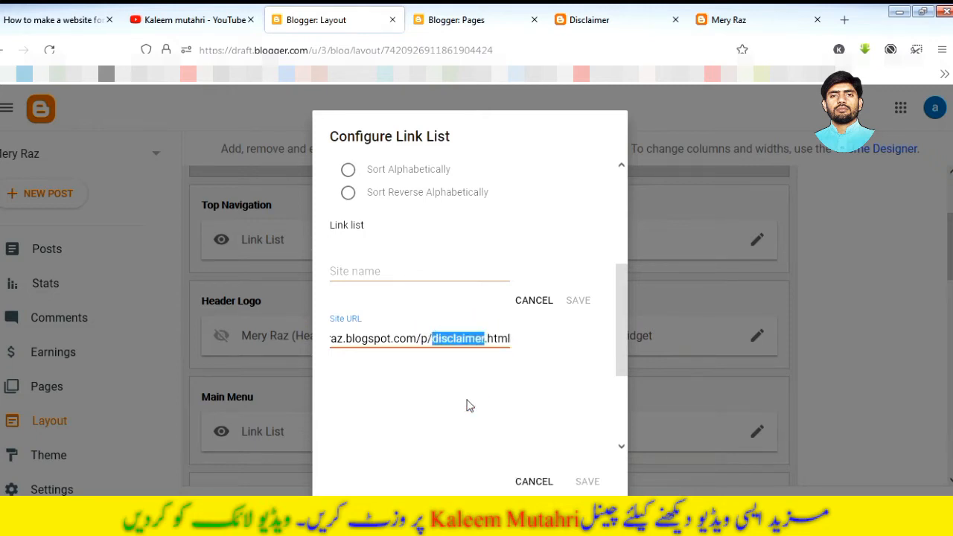
pyautogui.rightClick(407, 272)
pyautogui.click(440, 352)
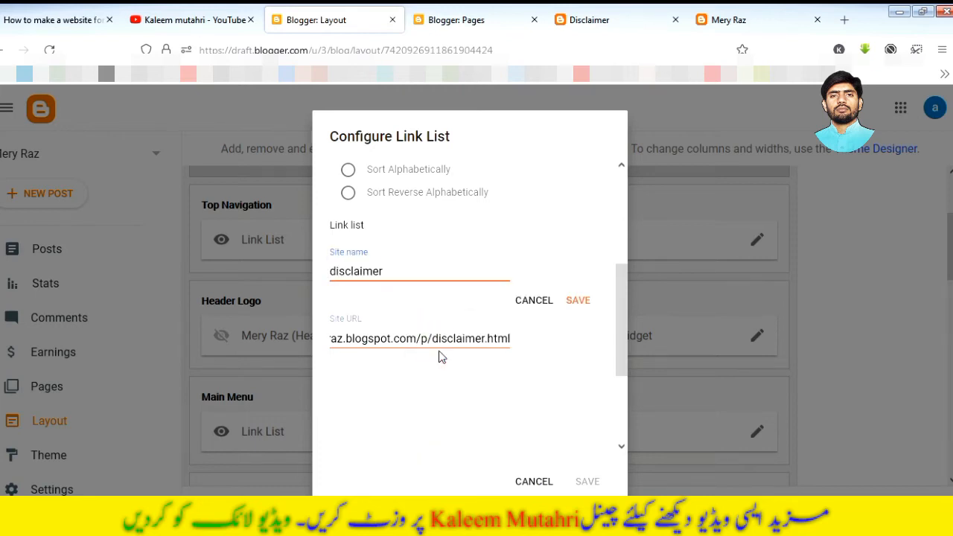
pyautogui.click(580, 302)
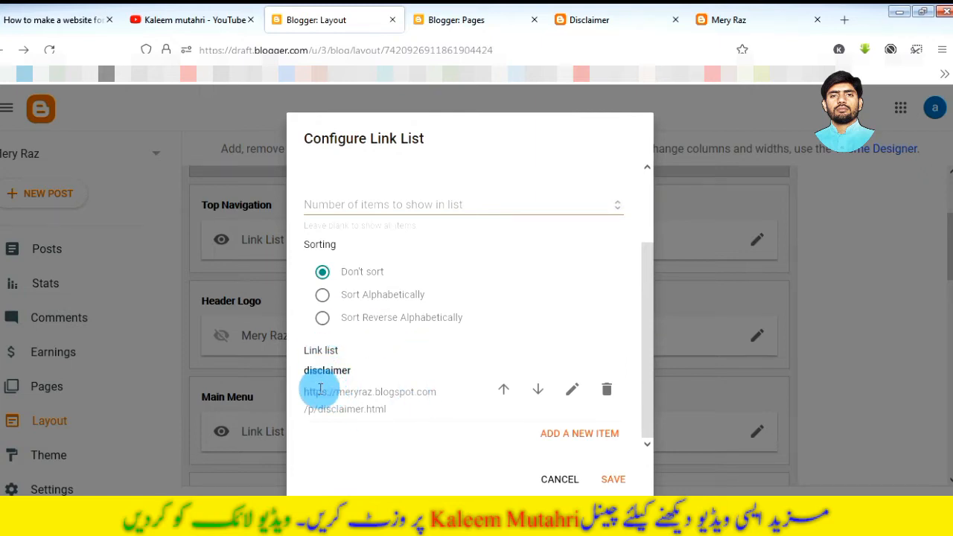
# Start another link list item, then view the published Terms and condition page from the pages list and copy its web address.
pyautogui.click(575, 439)
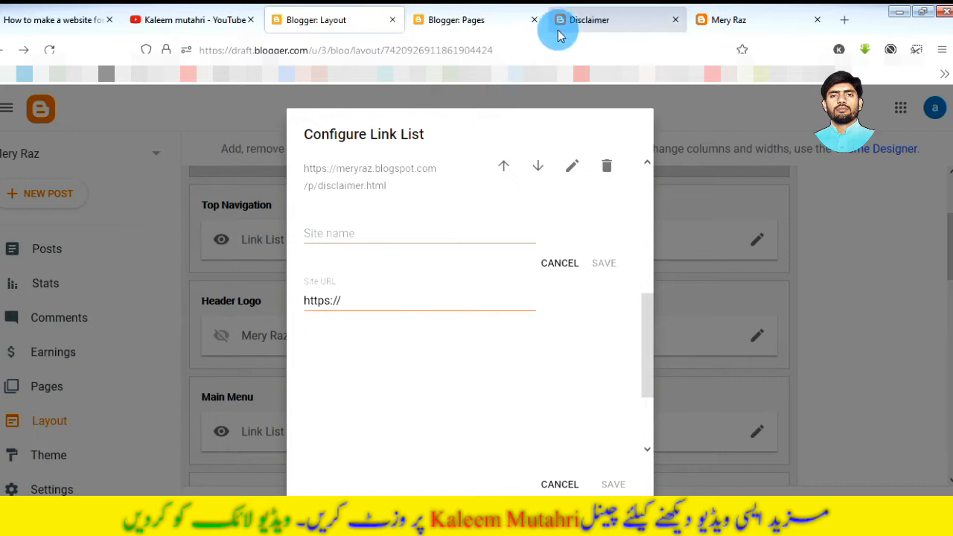
pyautogui.click(477, 26)
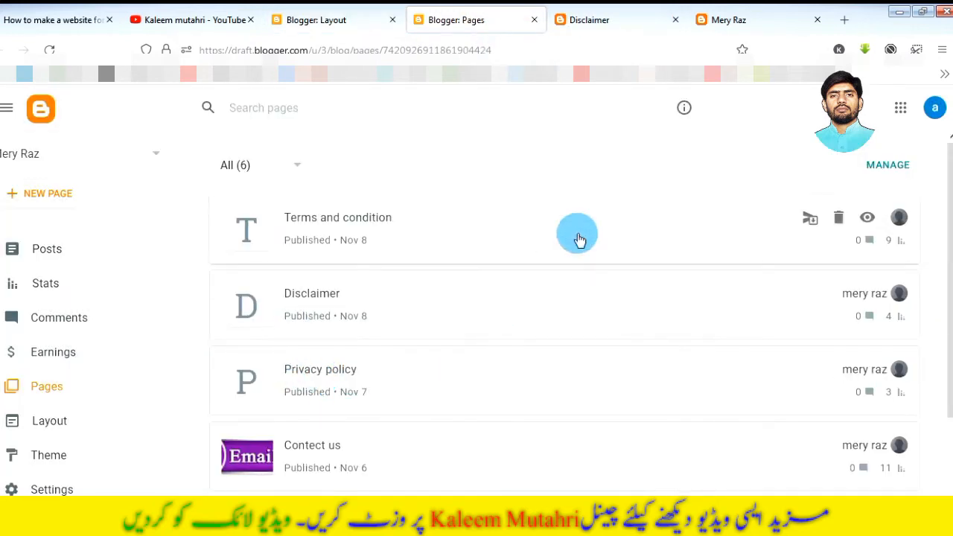
pyautogui.click(865, 222)
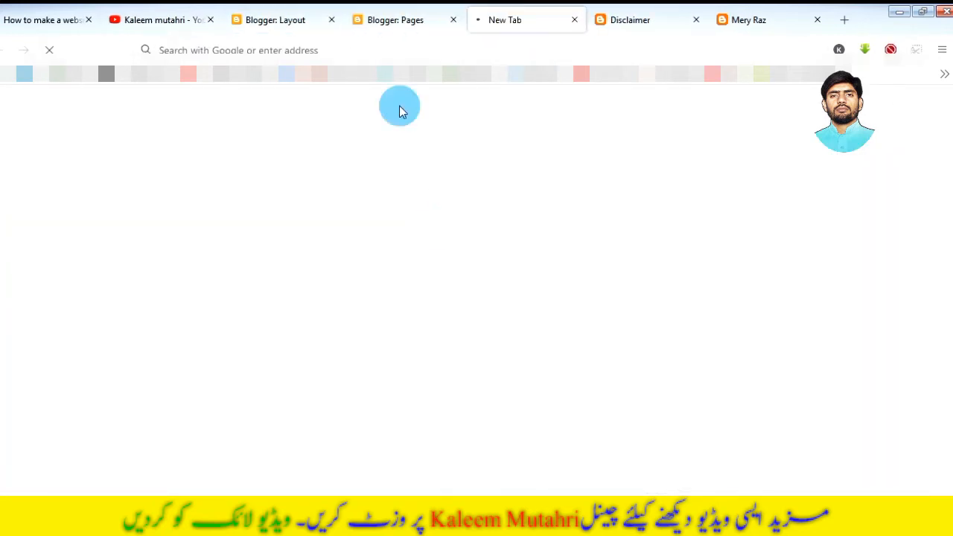
pyautogui.click(696, 22)
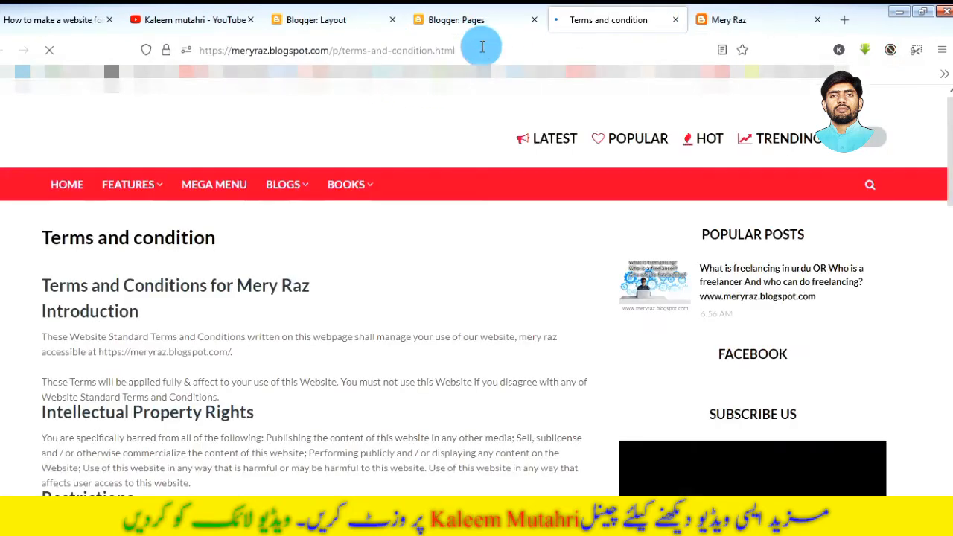
pyautogui.moveTo(395, 47); pyautogui.dragTo(185, 45)
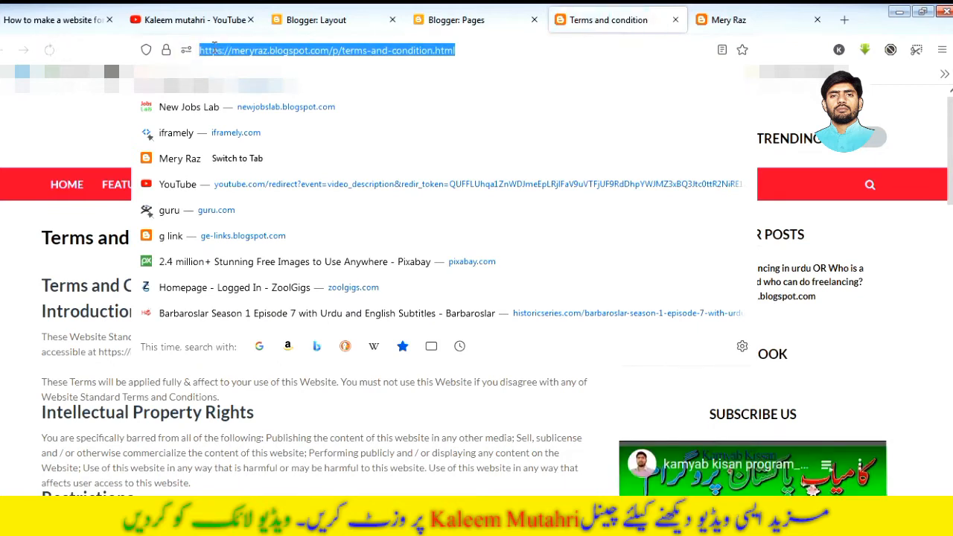
pyautogui.rightClick(215, 50)
pyautogui.click(249, 112)
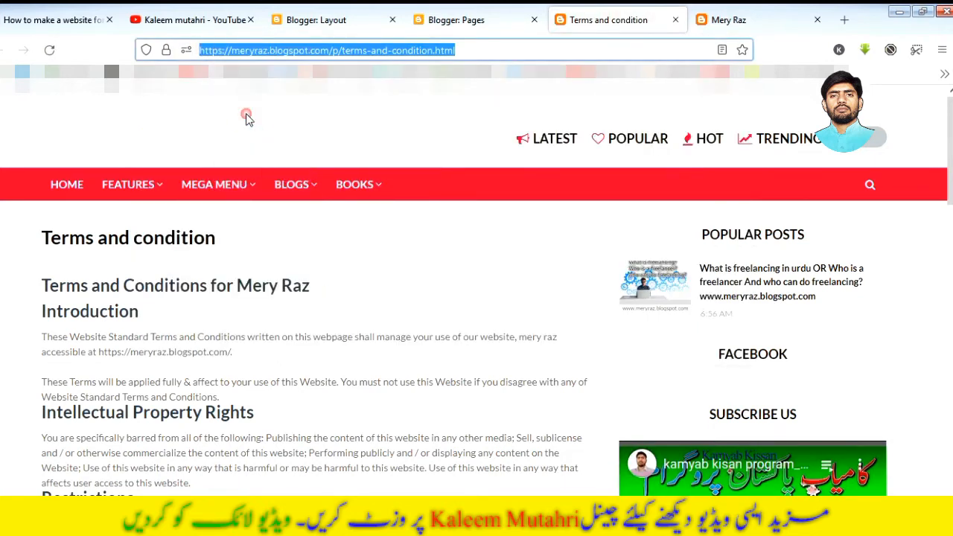
# Replace the new link item's default site URL with the copied Terms and condition page address.
pyautogui.click(333, 20)
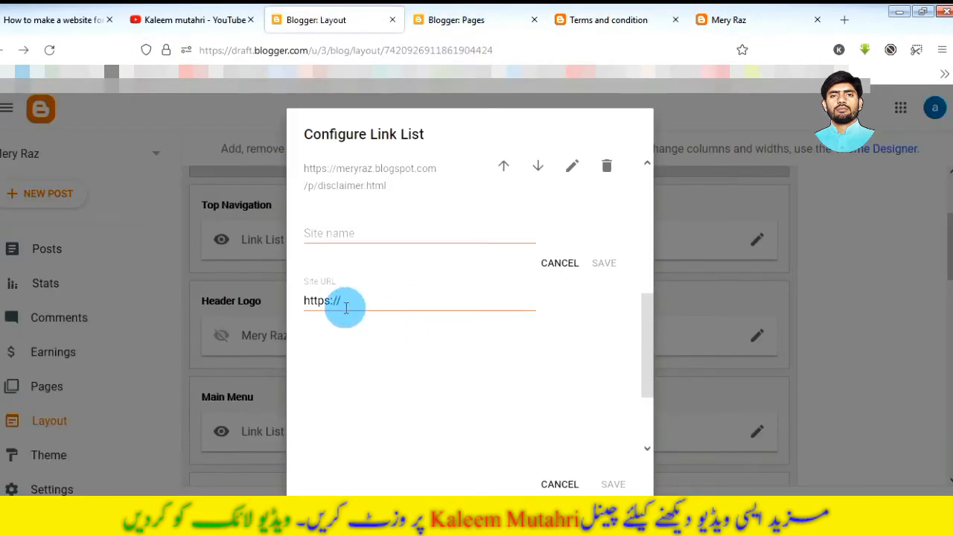
pyautogui.rightClick(315, 302)
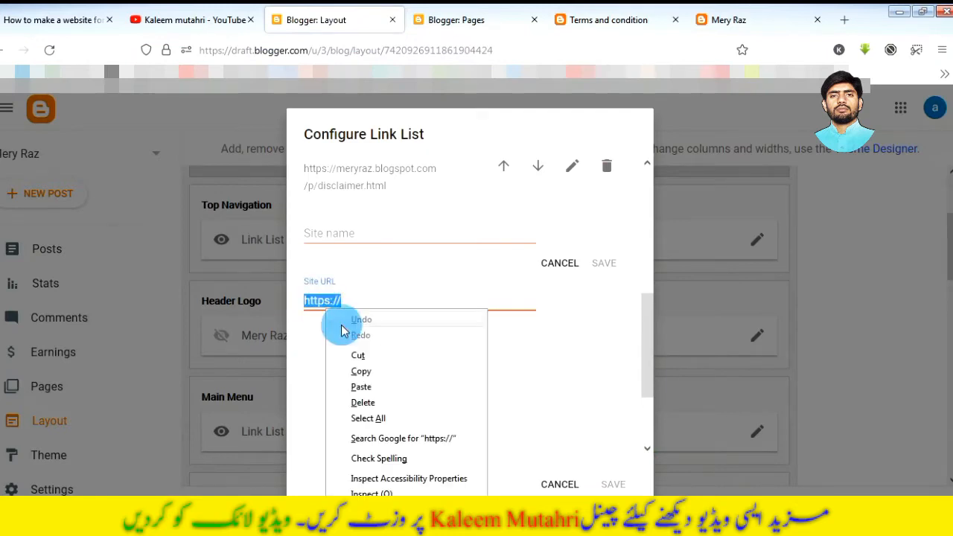
pyautogui.click(360, 390)
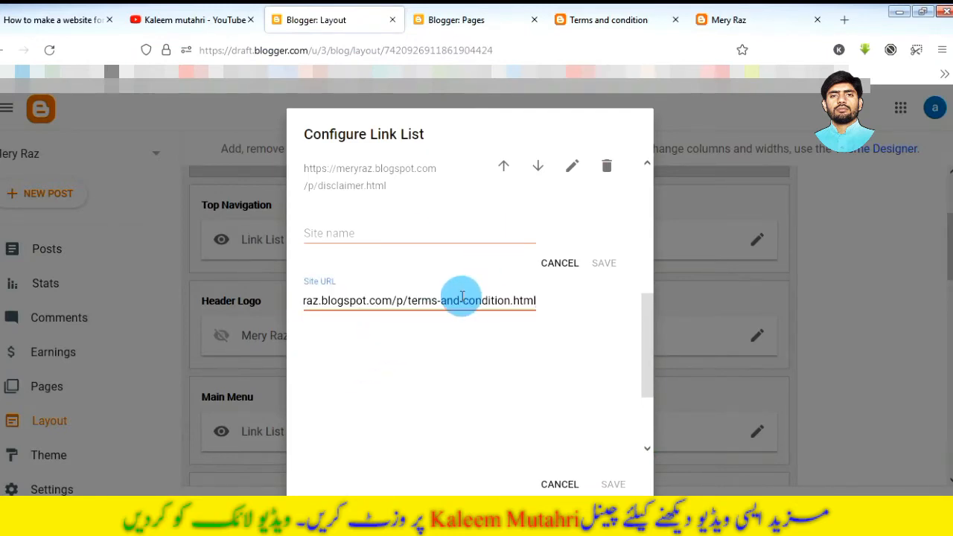
# Name the link item "terms-and-condition", reusing the text from its URL, and save the item.
pyautogui.rightClick(416, 303)
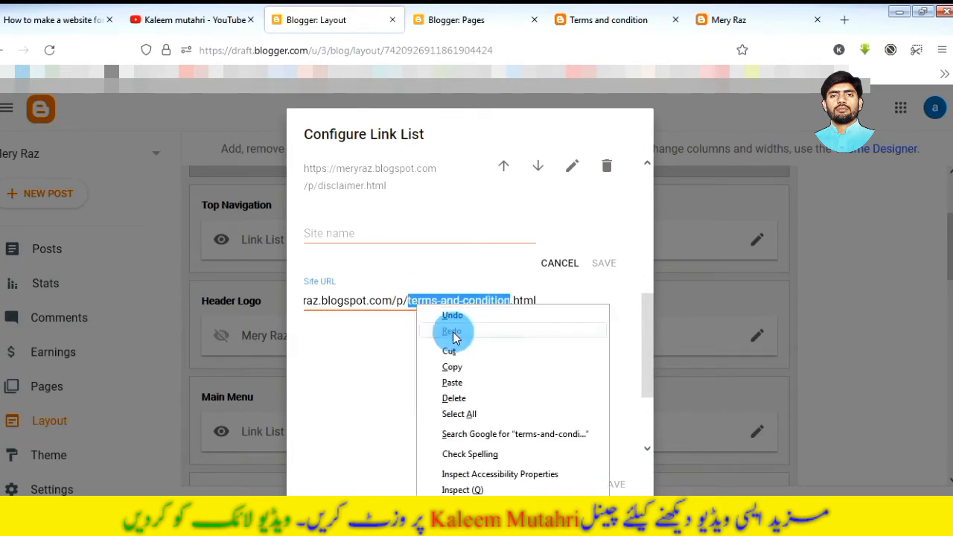
pyautogui.click(458, 368)
pyautogui.click(385, 232)
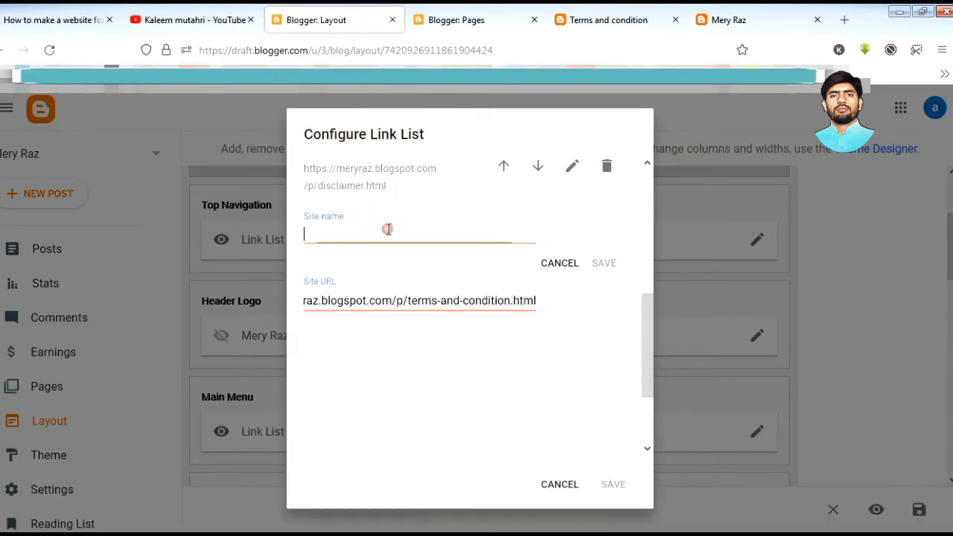
pyautogui.rightClick(388, 233)
pyautogui.click(425, 309)
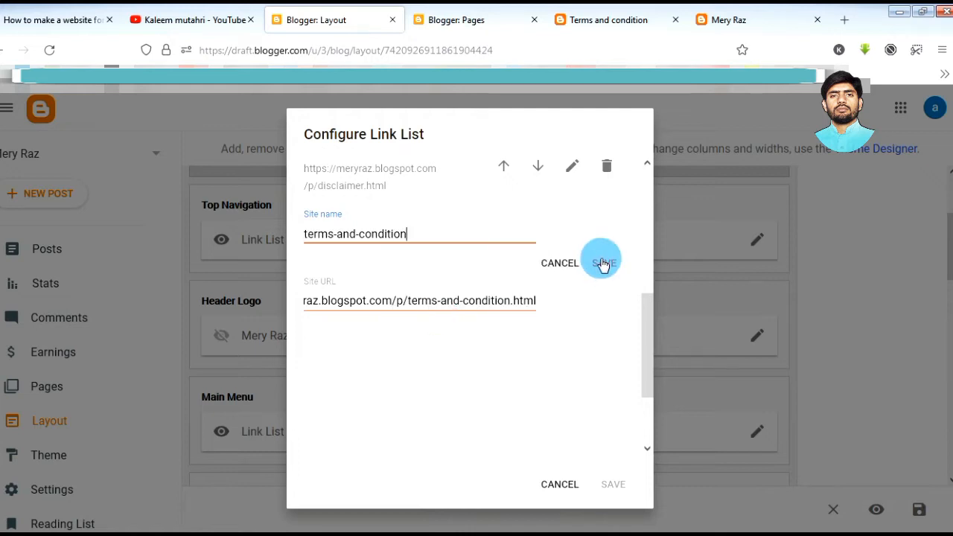
pyautogui.click(603, 264)
# Start a third link list item, then view the published Privacy policy page and copy its web address.
pyautogui.click(600, 443)
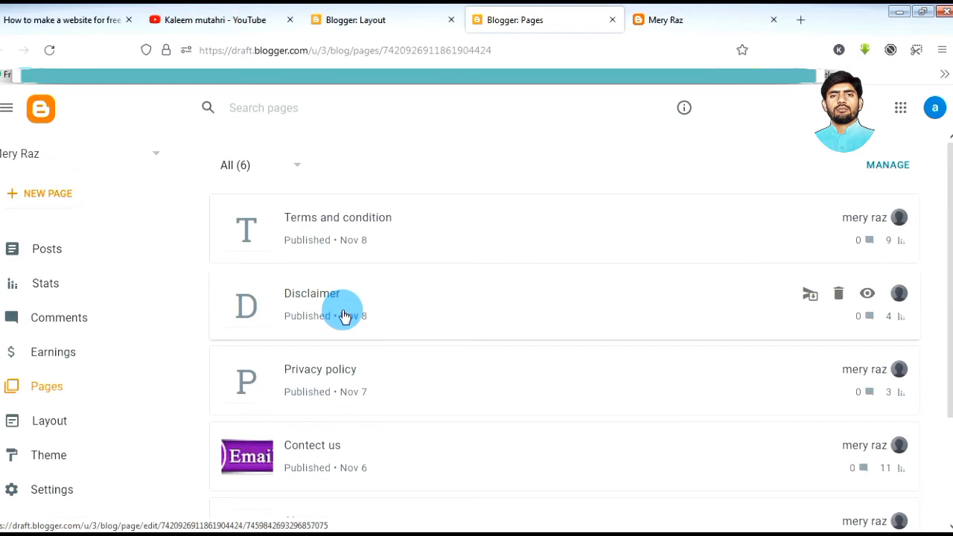
pyautogui.click(867, 369)
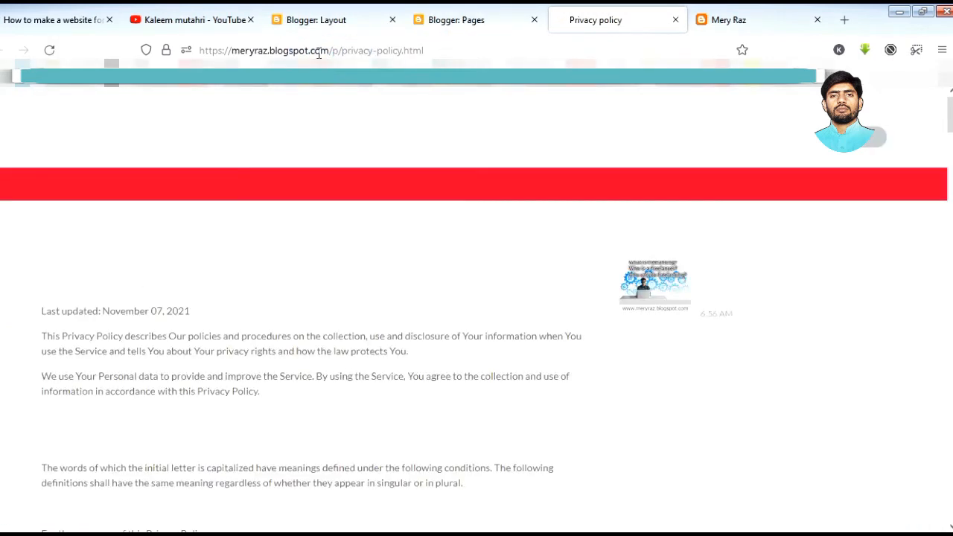
pyautogui.click(187, 52)
pyautogui.rightClick(215, 50)
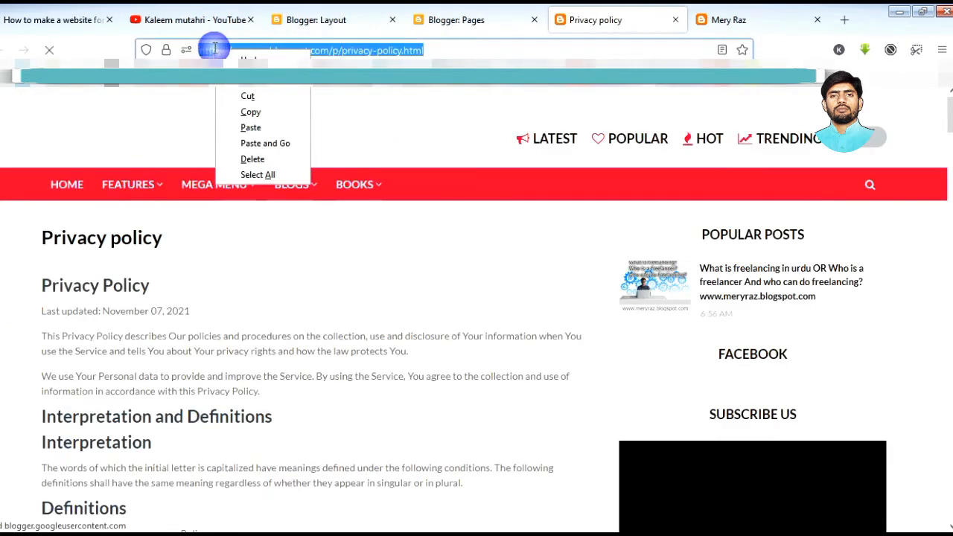
pyautogui.click(249, 113)
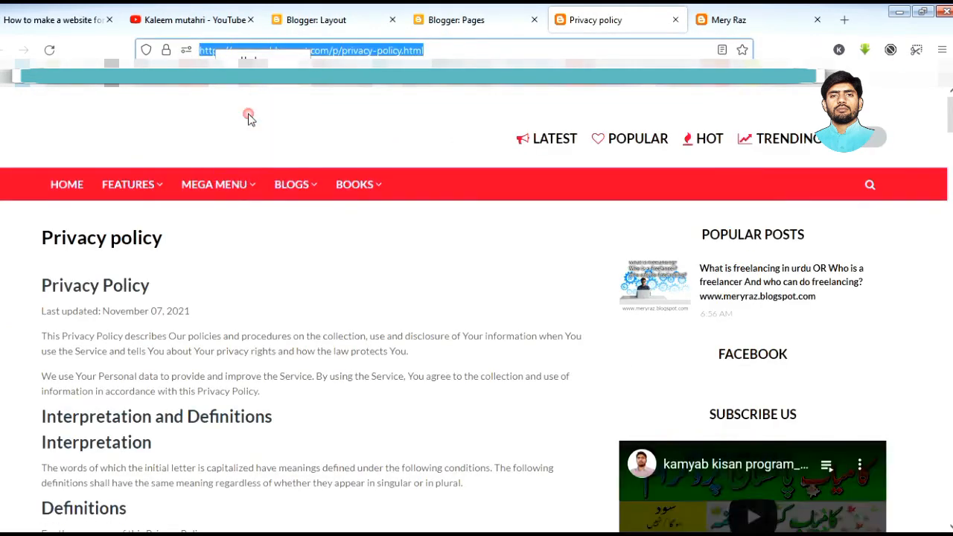
# Replace the third link item's default site URL with the copied Privacy policy page address.
pyautogui.click(353, 16)
pyautogui.scroll(-5, 406, 275)
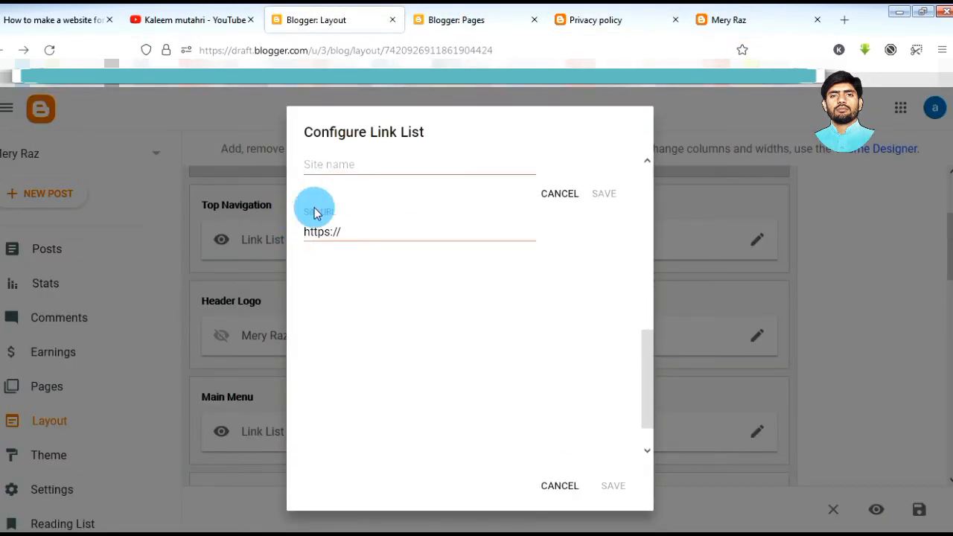
pyautogui.rightClick(316, 232)
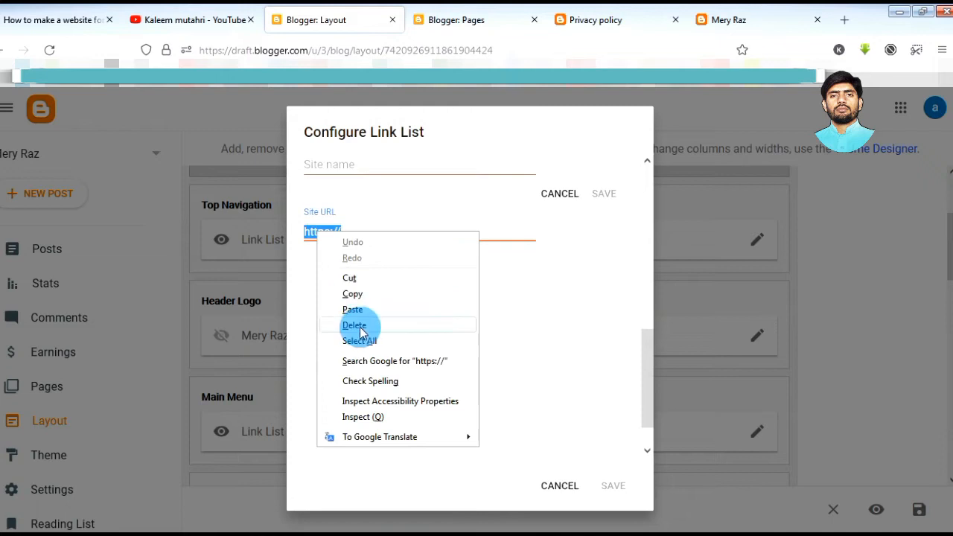
pyautogui.click(355, 308)
pyautogui.doubleClick(526, 233)
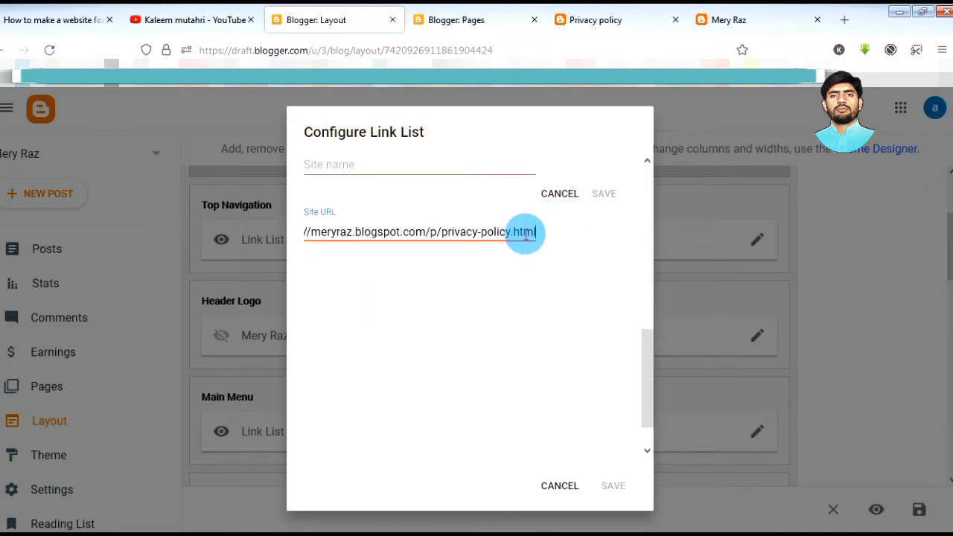
# Name the third link item "privacy-policy", reusing the text from its URL, and save the item.
pyautogui.moveTo(489, 238); pyautogui.dragTo(442, 232)
pyautogui.rightClick(467, 236)
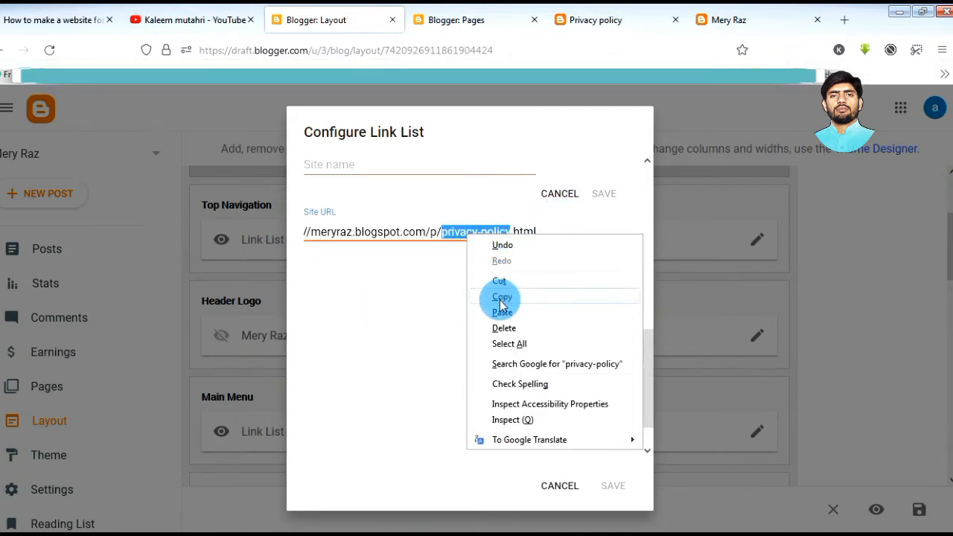
pyautogui.click(501, 298)
pyautogui.rightClick(438, 166)
pyautogui.click(466, 246)
pyautogui.click(605, 195)
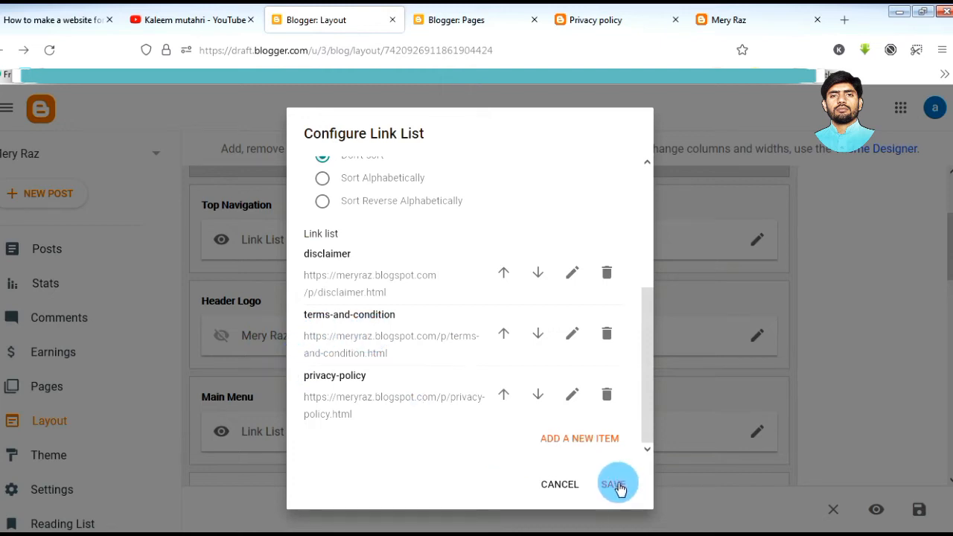
# View the published Contect us page and copy its web address.
pyautogui.click(493, 14)
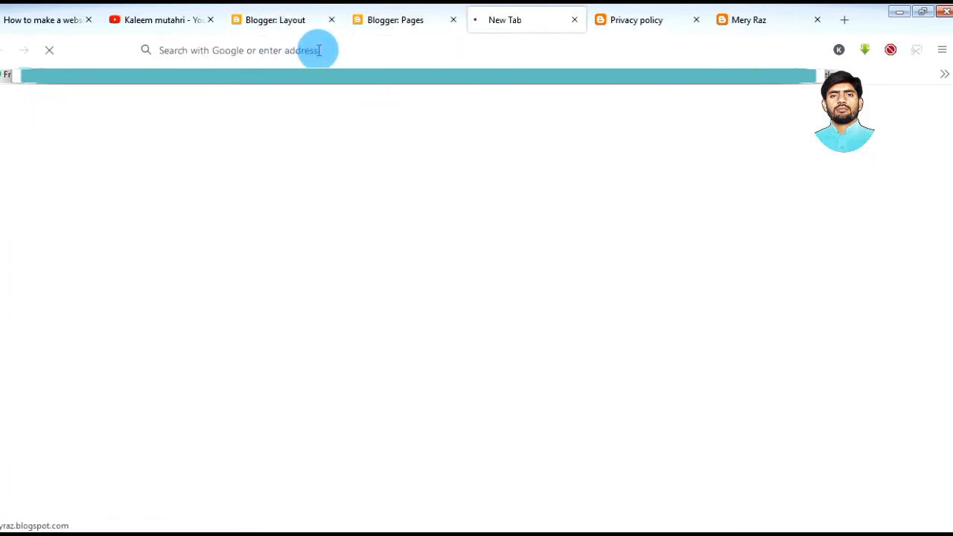
pyautogui.click(201, 49)
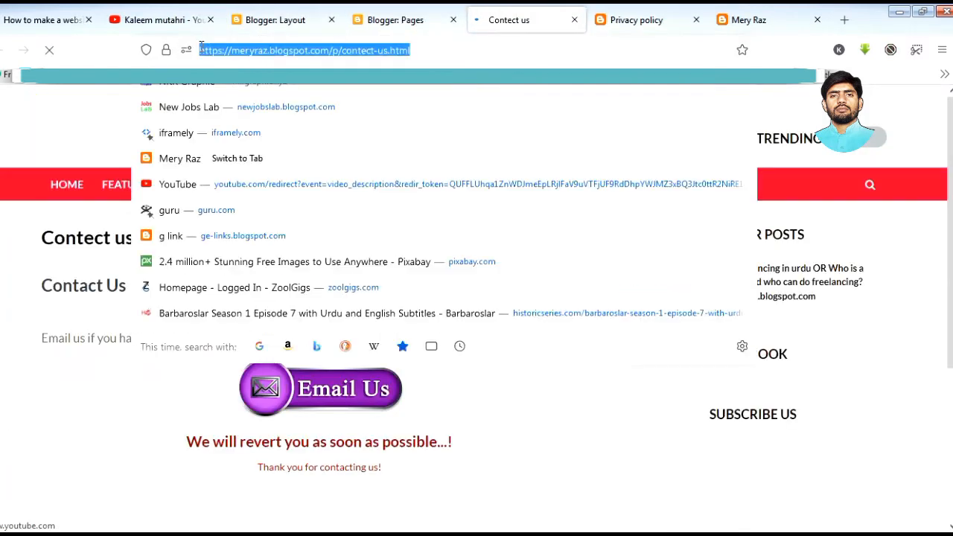
pyautogui.rightClick(224, 49)
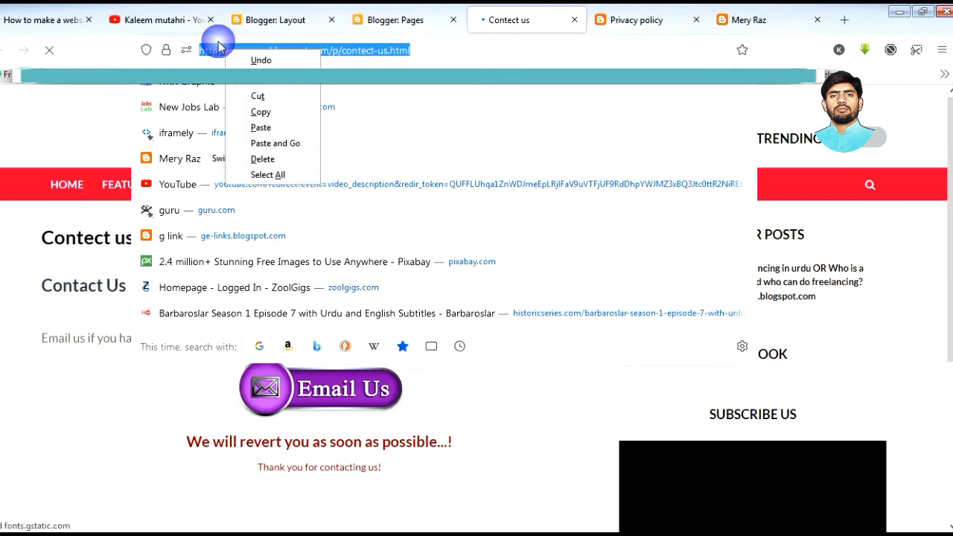
pyautogui.click(260, 113)
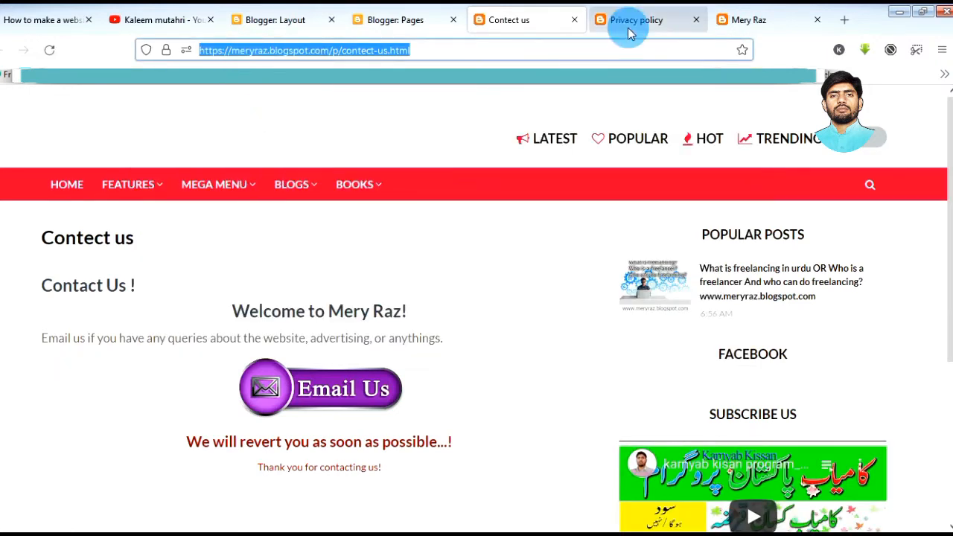
# Return to the link list configuration, add a fourth item and replace its default site URL with the copied Contect us address.
pyautogui.click(403, 19)
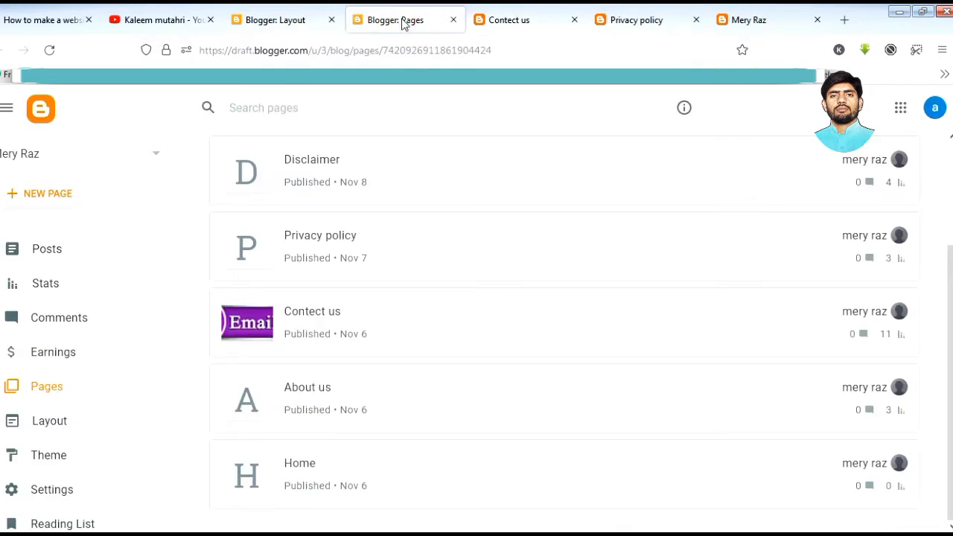
pyautogui.click(295, 20)
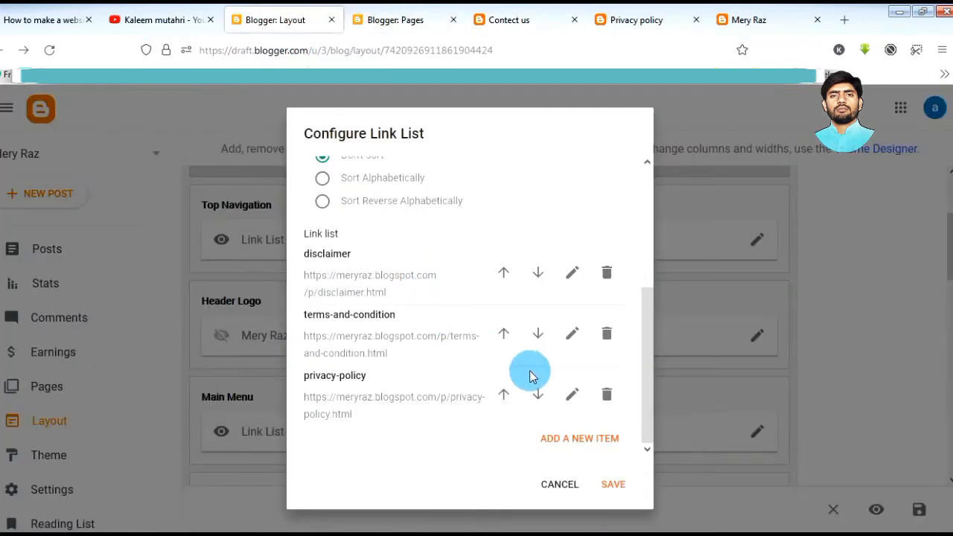
pyautogui.click(600, 439)
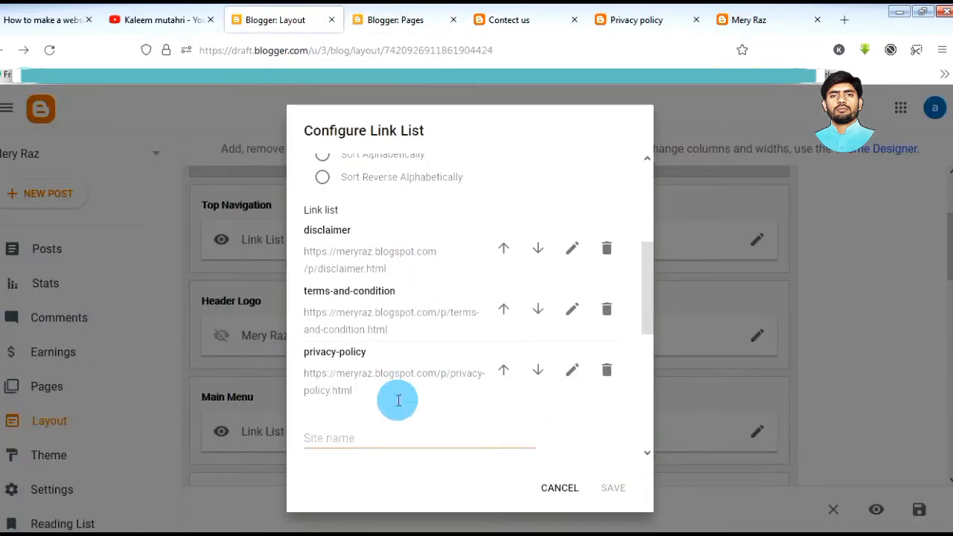
pyautogui.scroll(-3, 380, 372)
pyautogui.rightClick(285, 306)
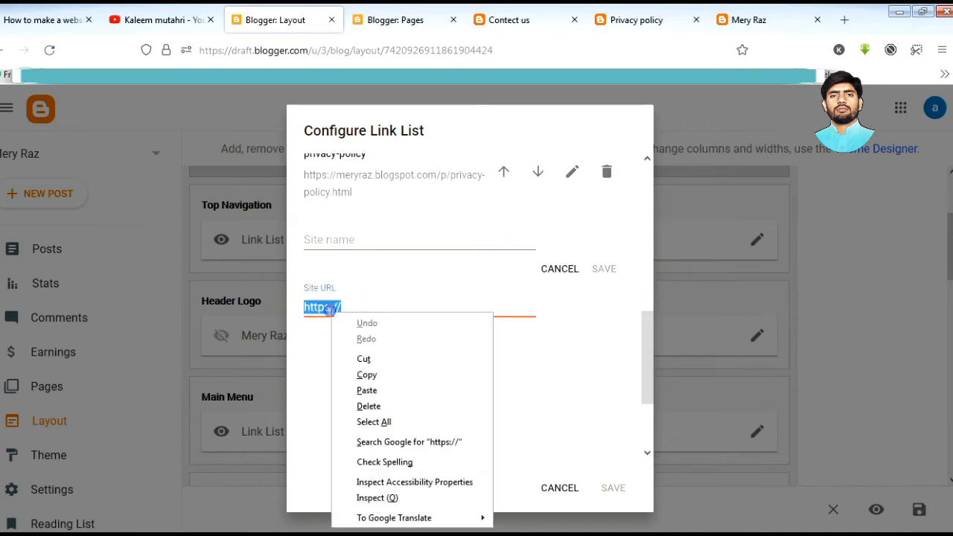
pyautogui.click(364, 391)
# Name the fourth link item "Contect us" and save the item.
pyautogui.click(453, 239)
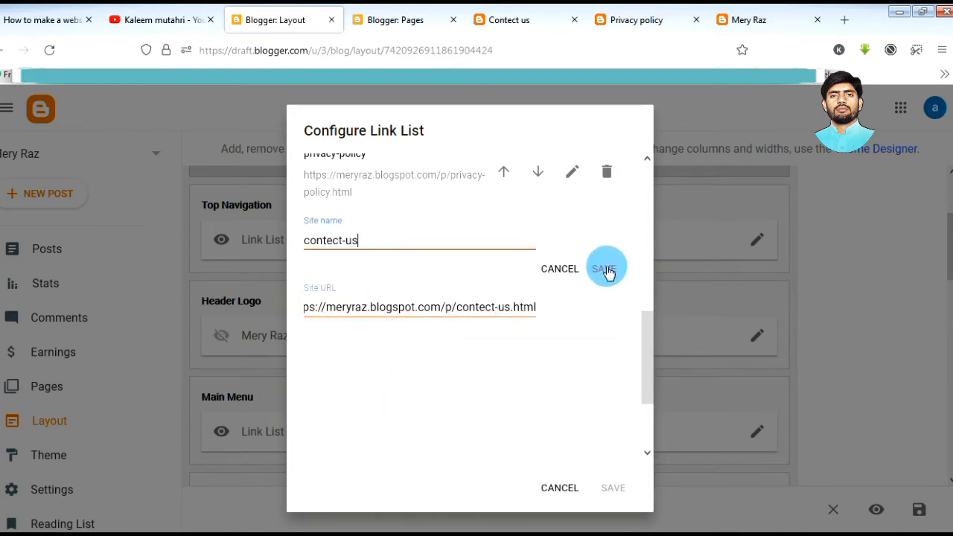
pyautogui.click(310, 241)
pyautogui.press('BackSpace')
pyautogui.write('C')
pyautogui.click(607, 268)
# Open the privacy-policy link item for editing and change its site name to "Privacy Policy".
pyautogui.click(573, 340)
pyautogui.click(309, 341)
pyautogui.press('BackSpace')
pyautogui.write('Privacy-policy')
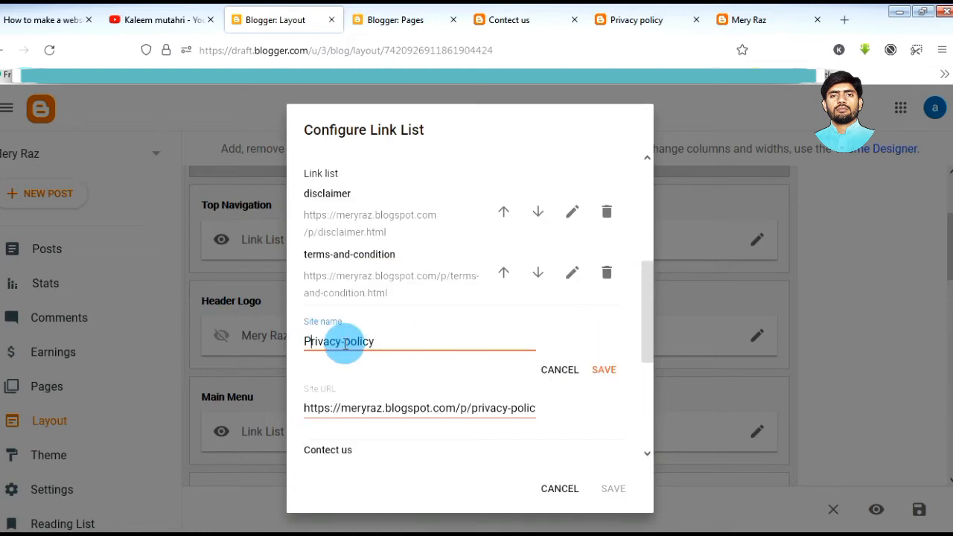
pyautogui.press('BackSpace')
pyautogui.write('P')
# Open the terms-and-condition link item for editing and change its site name to "Terms & Condition".
pyautogui.click(571, 272)
pyautogui.click(309, 277)
pyautogui.press('BackSpace')
pyautogui.write('Terms & condition')
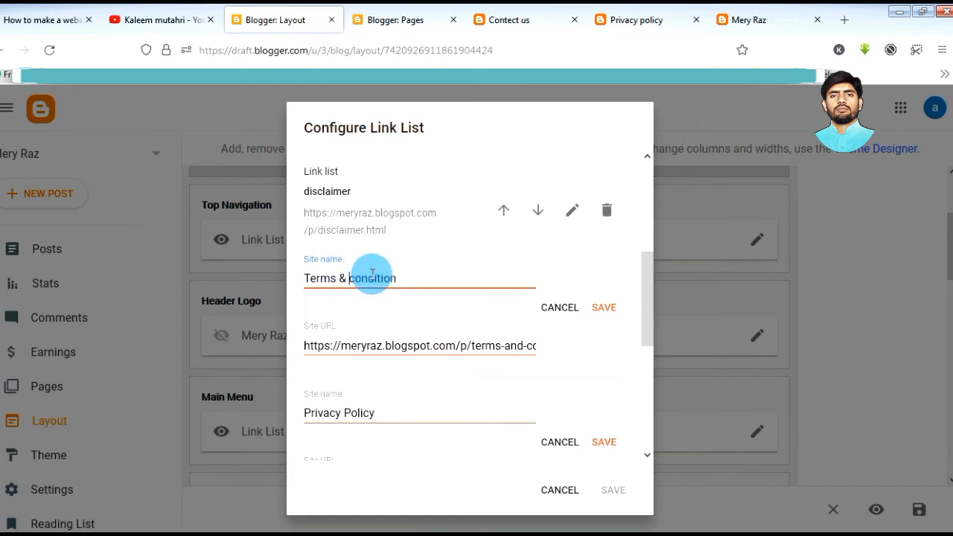
pyautogui.press('Delete')
pyautogui.write('C')
# Change the disclaimer link item's site name to "Disclaimer" and save the edited link items.
pyautogui.scroll(2, 394, 281)
pyautogui.click(573, 357)
pyautogui.click(310, 362)
pyautogui.press('BackSpace')
pyautogui.write('D')
pyautogui.scroll(-1, 402, 370)
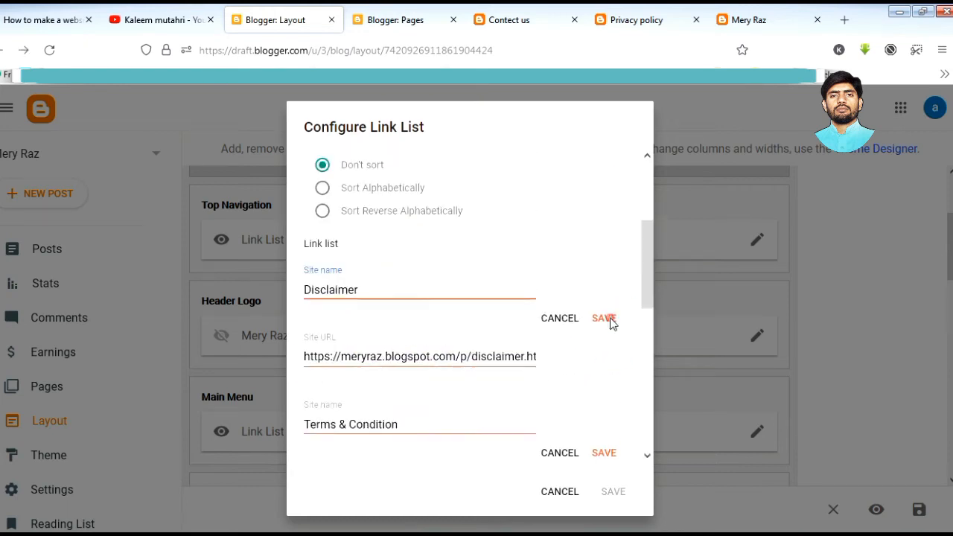
pyautogui.click(609, 319)
pyautogui.click(603, 407)
pyautogui.scroll(-2, 521, 428)
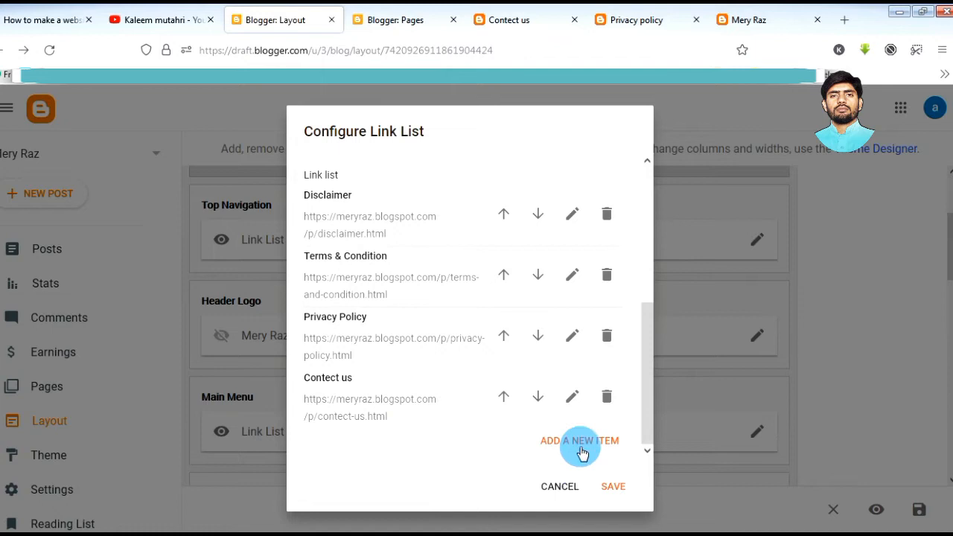
# Close the published Contect us and Privacy policy pages and the two unrelated tabs before the Blogger layout.
pyautogui.click(575, 20)
pyautogui.click(394, 20)
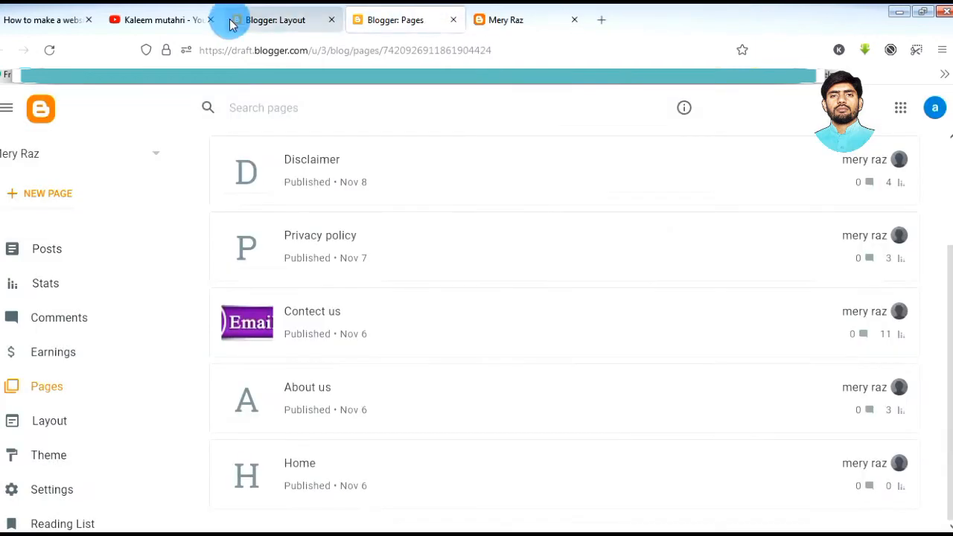
pyautogui.click(210, 20)
pyautogui.click(89, 20)
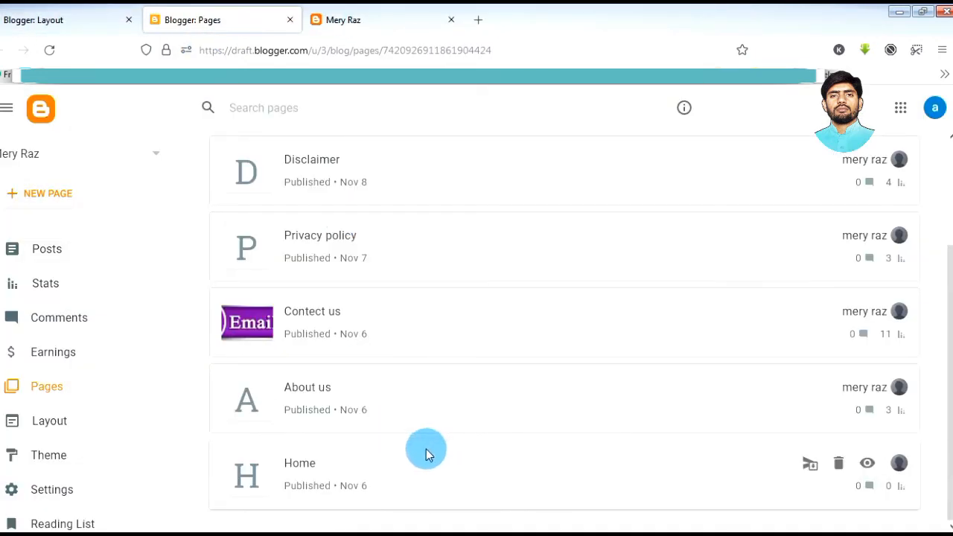
# View the published About us page, copy its web address and return to the layout's link list configuration.
pyautogui.click(866, 387)
pyautogui.click(202, 13)
pyautogui.click(65, 20)
# Set the fifth link item's site URL to the copied About us address, name it "About us" and save the item.
pyautogui.scroll(-5, 446, 447)
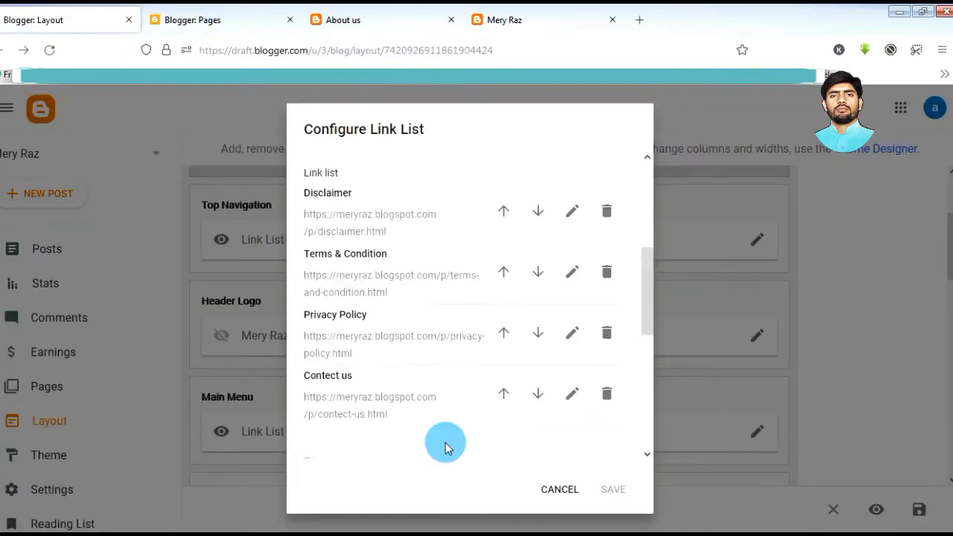
pyautogui.moveTo(372, 310); pyautogui.dragTo(255, 310)
pyautogui.hotkey('ctrl', 'v')
pyautogui.click(472, 240)
pyautogui.hotkey('ctrl', 'v')
pyautogui.click(604, 271)
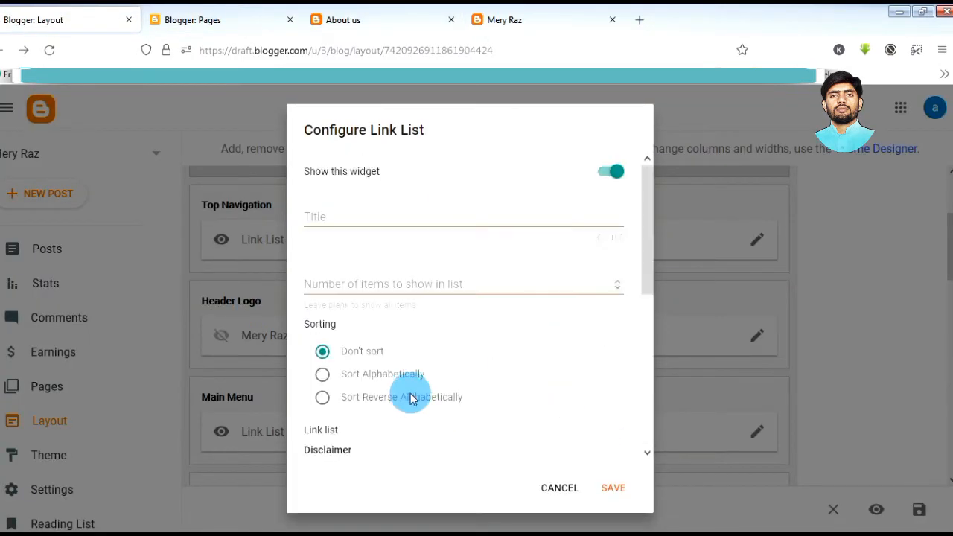
# Review all the link items and save the Top Navigation link list.
pyautogui.scroll(-3, 410, 440)
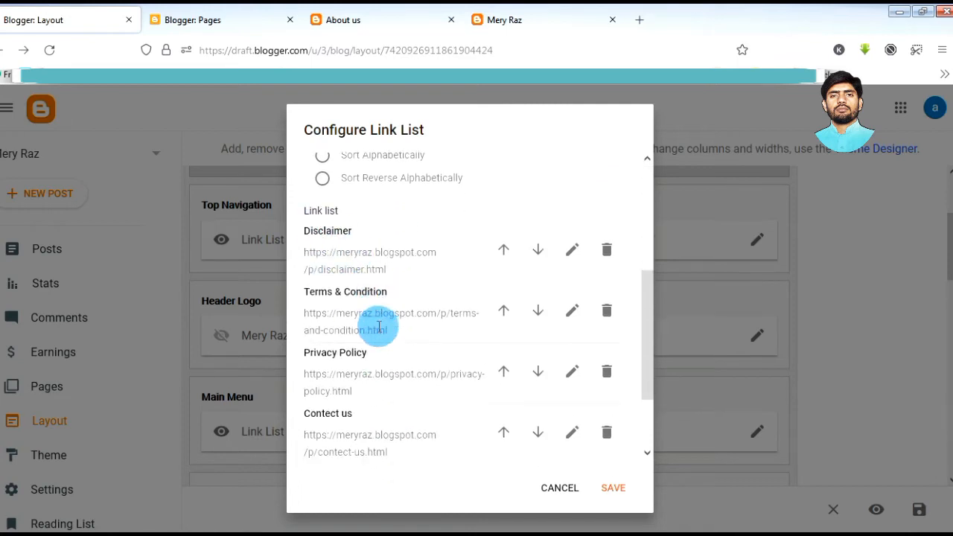
pyautogui.scroll(-2, 361, 330)
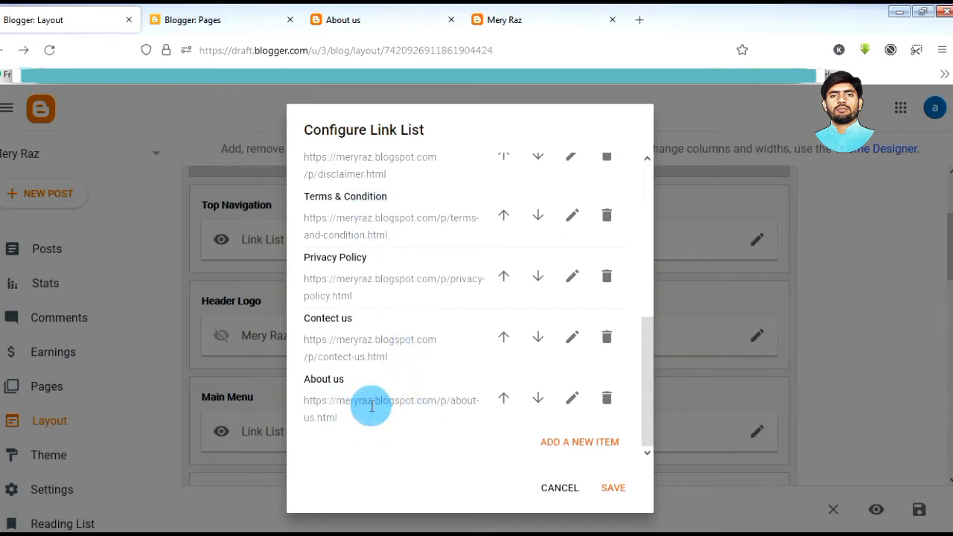
pyautogui.click(617, 491)
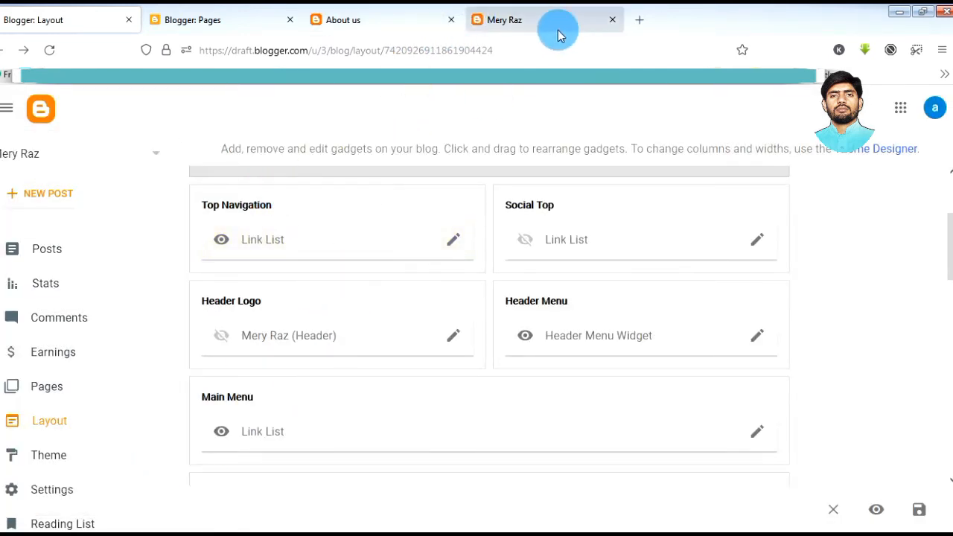
# Reload the published blog's home page to check its top navigation links, and close the separate About us page.
pyautogui.click(503, 22)
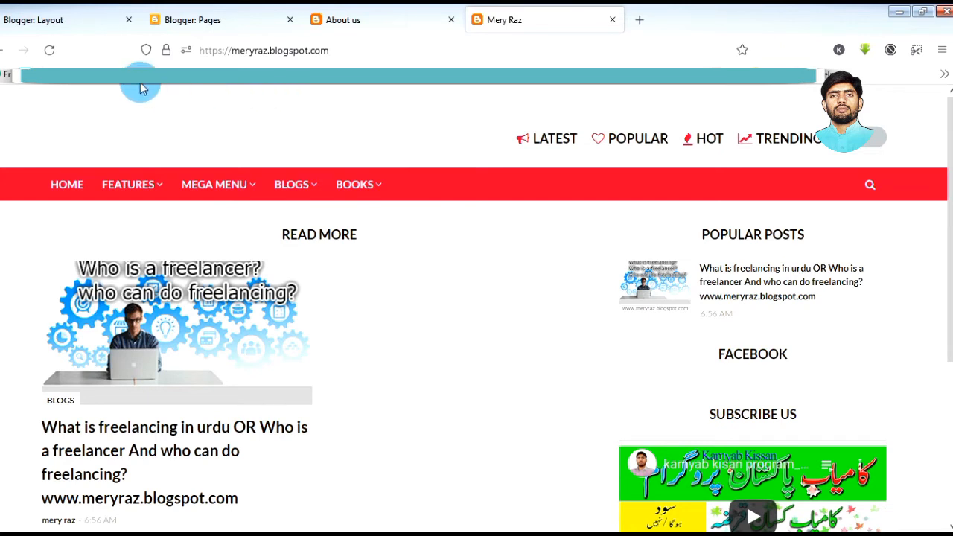
pyautogui.click(52, 50)
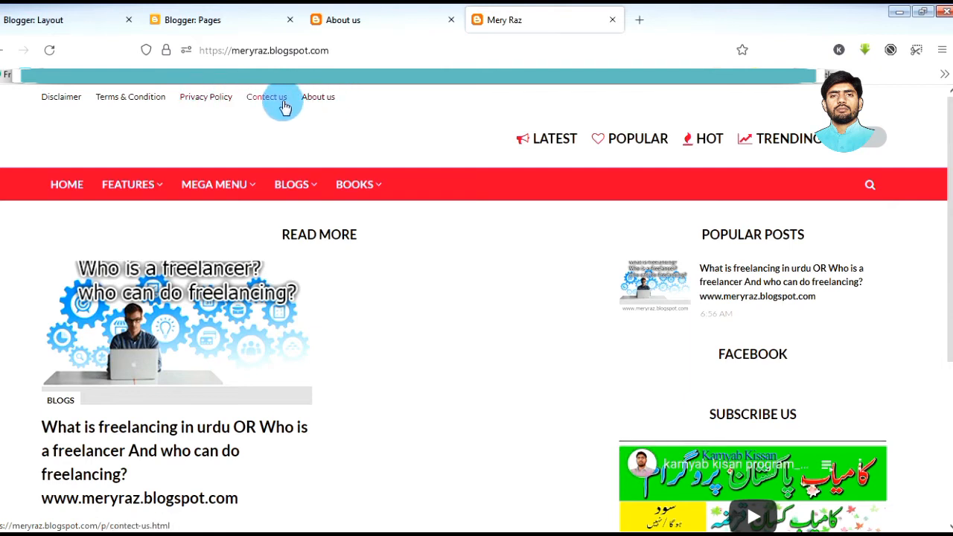
pyautogui.click(362, 22)
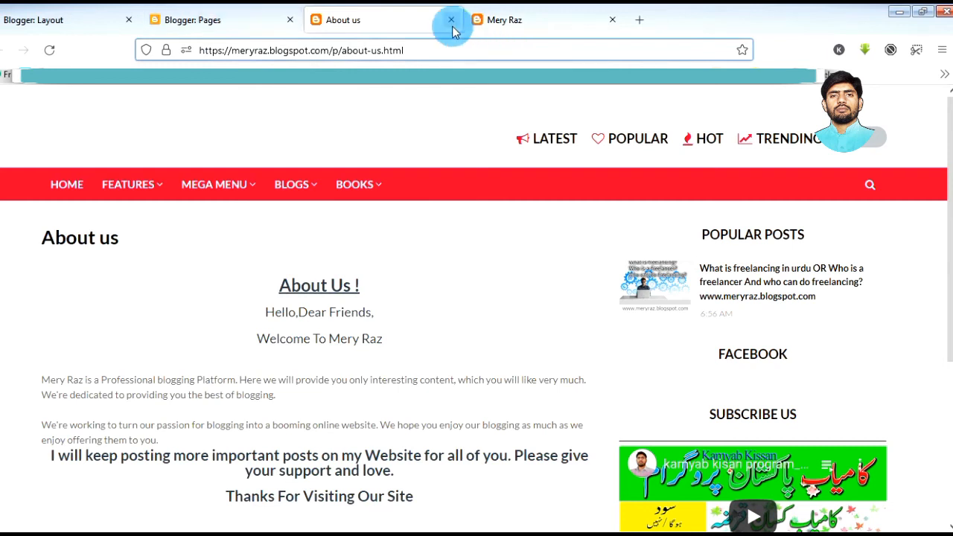
pyautogui.hotkey('ctrl', 'w')
# Reopen the Top Navigation link list and move the About us item up to first place, above Disclaimer.
pyautogui.click(216, 24)
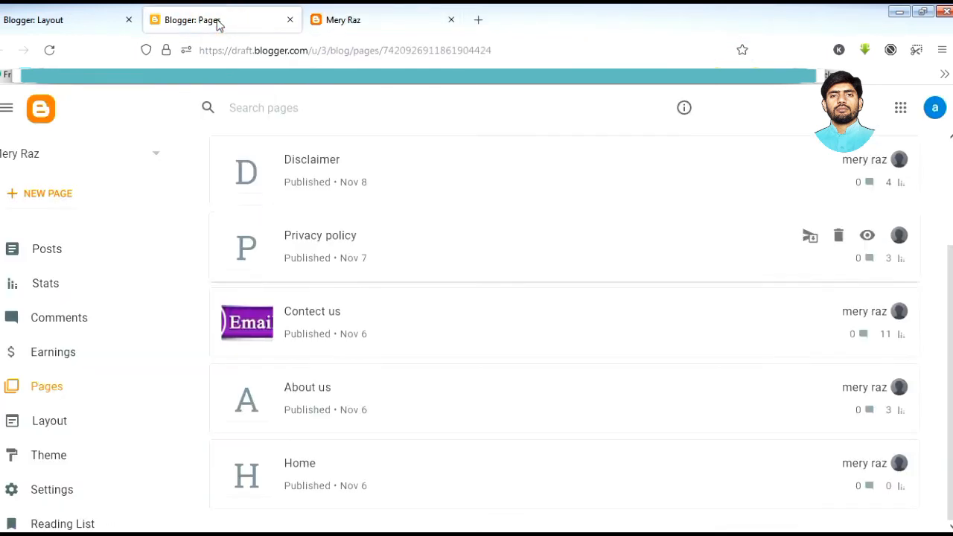
pyautogui.click(77, 11)
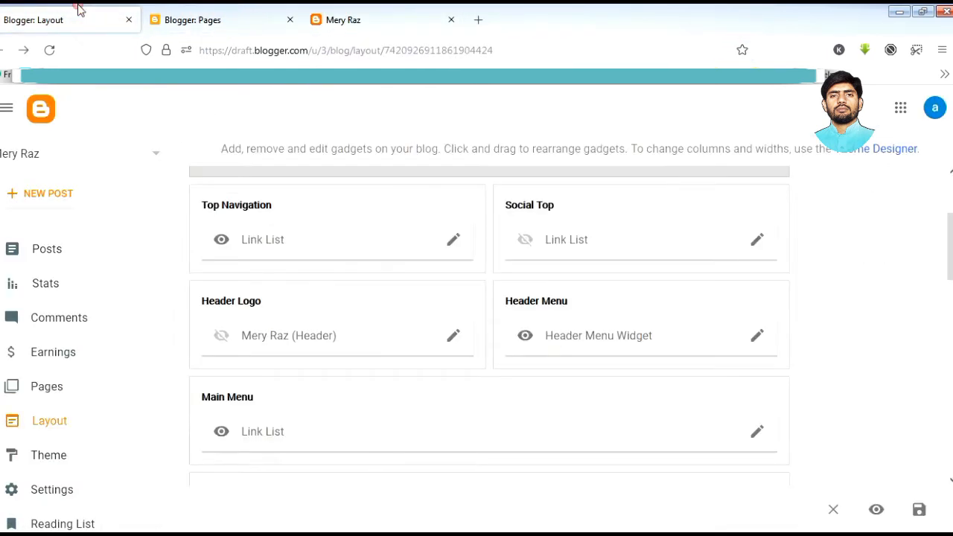
pyautogui.click(49, 422)
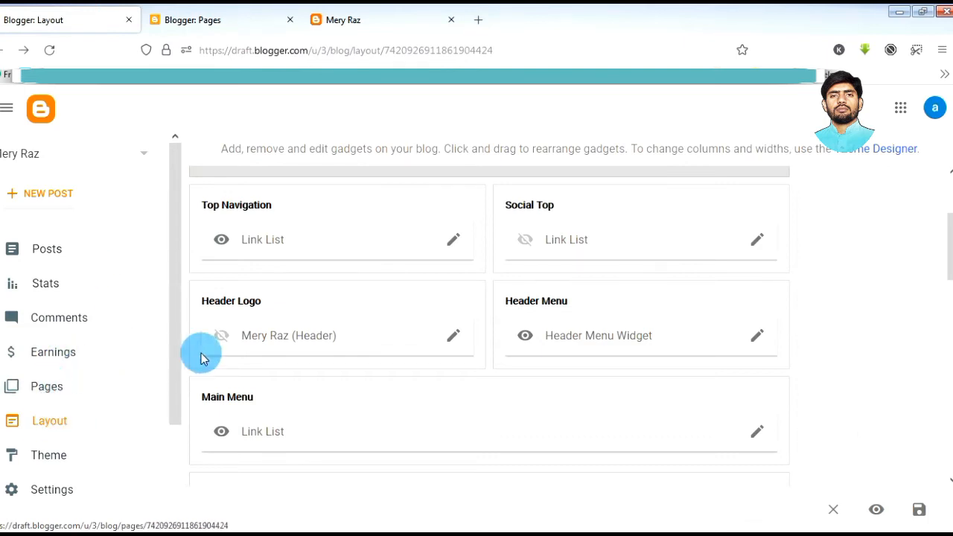
pyautogui.click(456, 240)
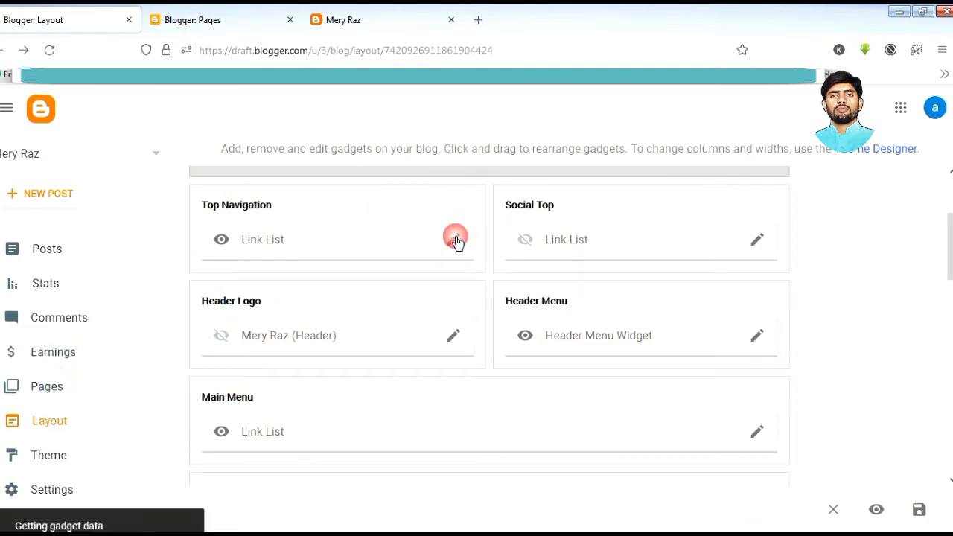
pyautogui.scroll(-5, 391, 421)
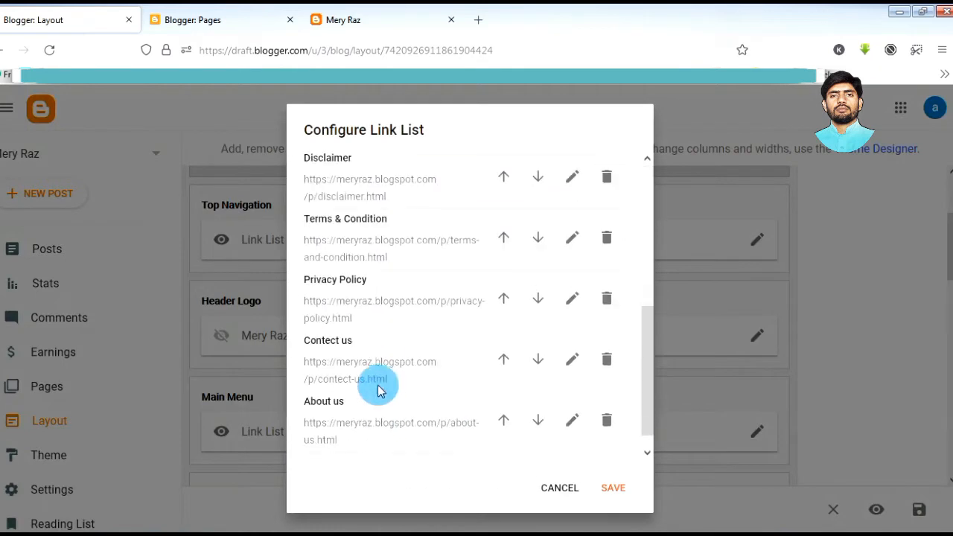
pyautogui.scroll(-1, 436, 415)
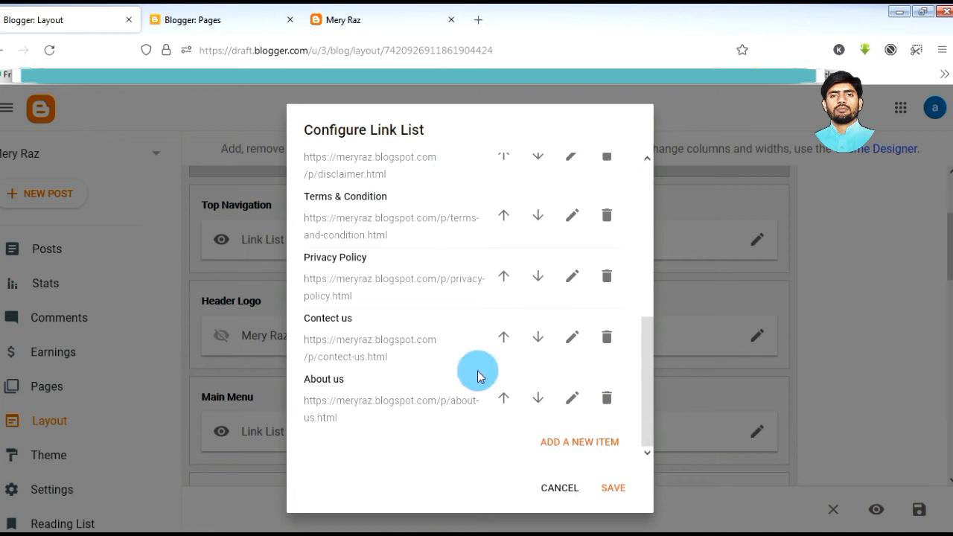
pyautogui.click(503, 397)
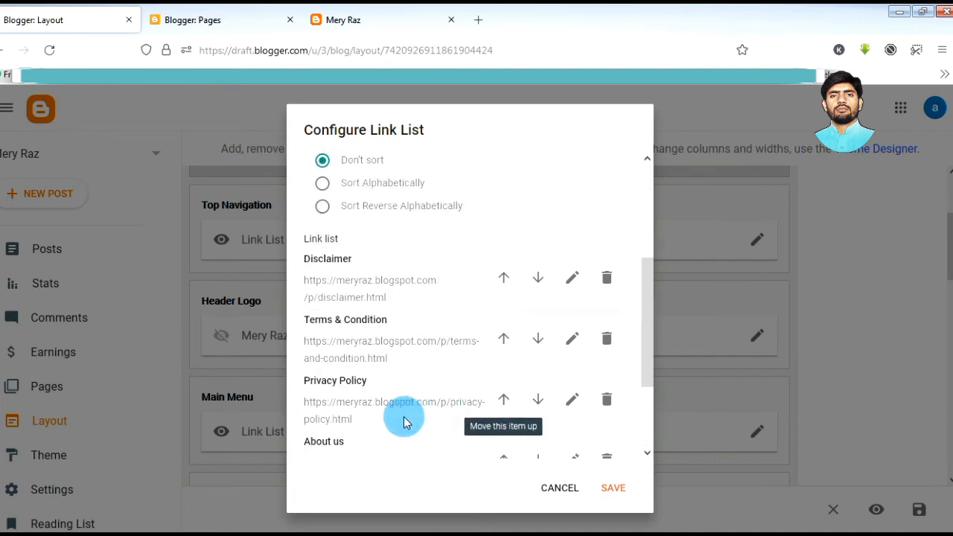
pyautogui.scroll(-3, 453, 419)
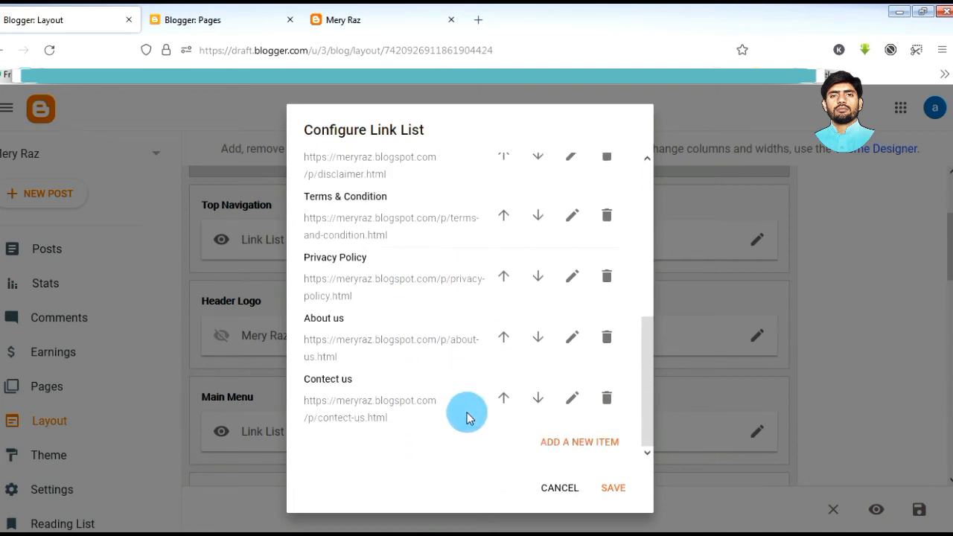
pyautogui.click(505, 341)
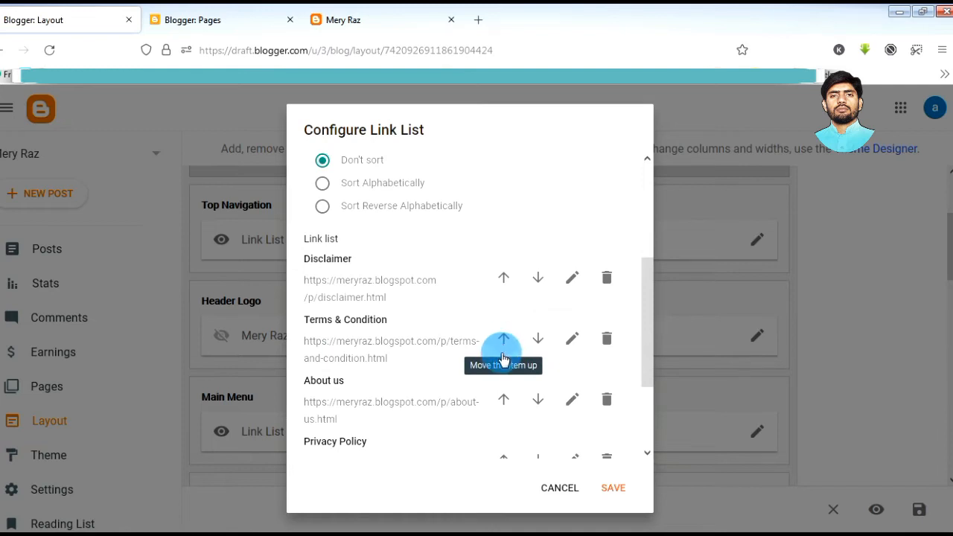
pyautogui.click(503, 398)
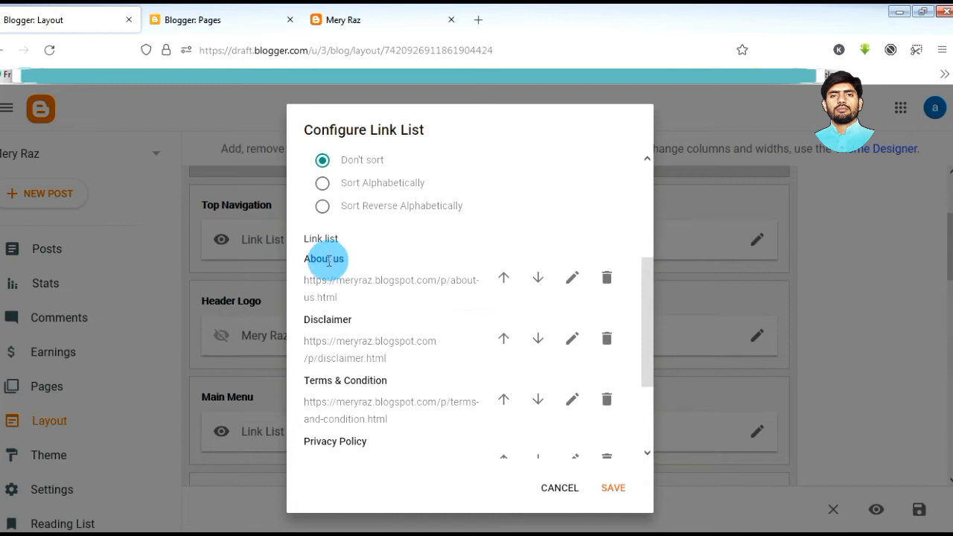
# Move the Contect us item up two places in the link list, above Privacy Policy and Terms & Condition.
pyautogui.scroll(-3, 406, 321)
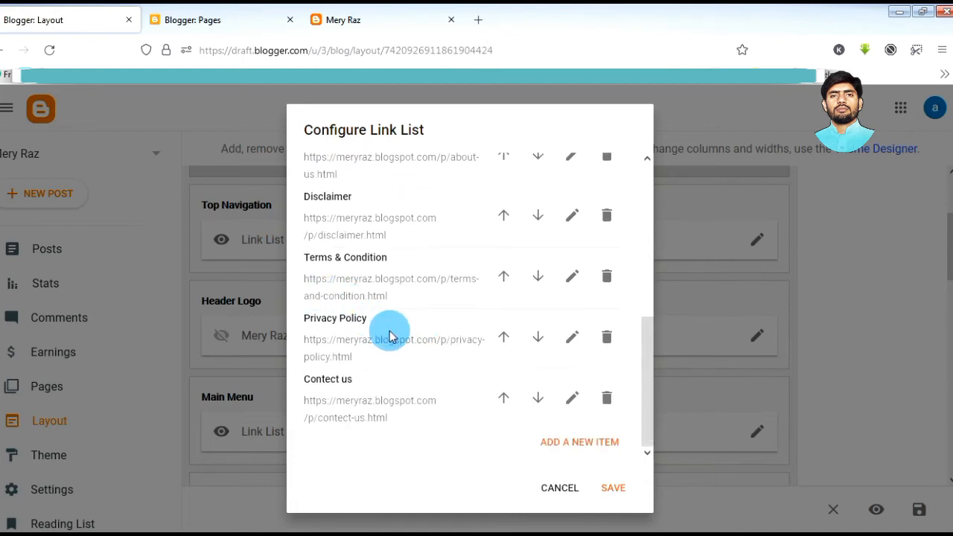
pyautogui.click(504, 398)
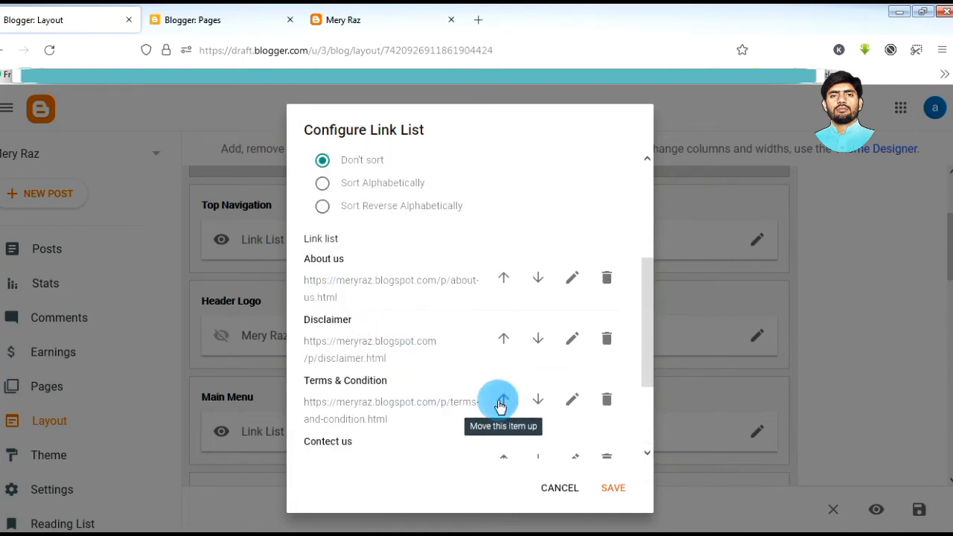
pyautogui.scroll(-3, 425, 398)
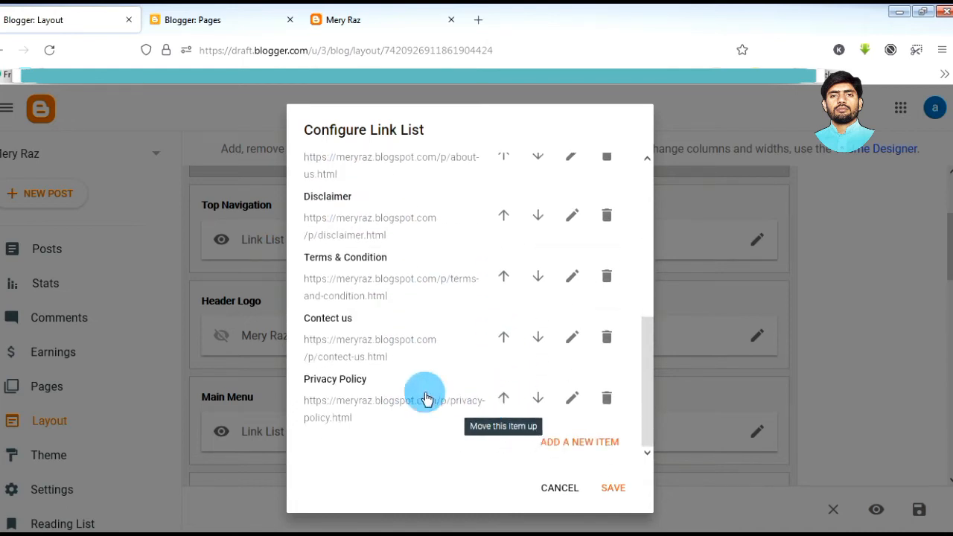
pyautogui.click(504, 339)
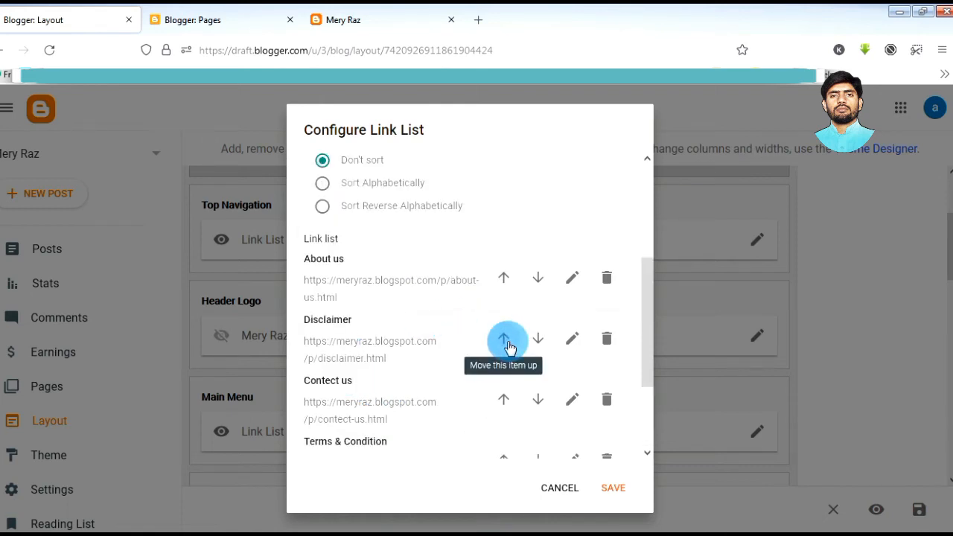
pyautogui.click(505, 341)
pyautogui.scroll(-2, 482, 324)
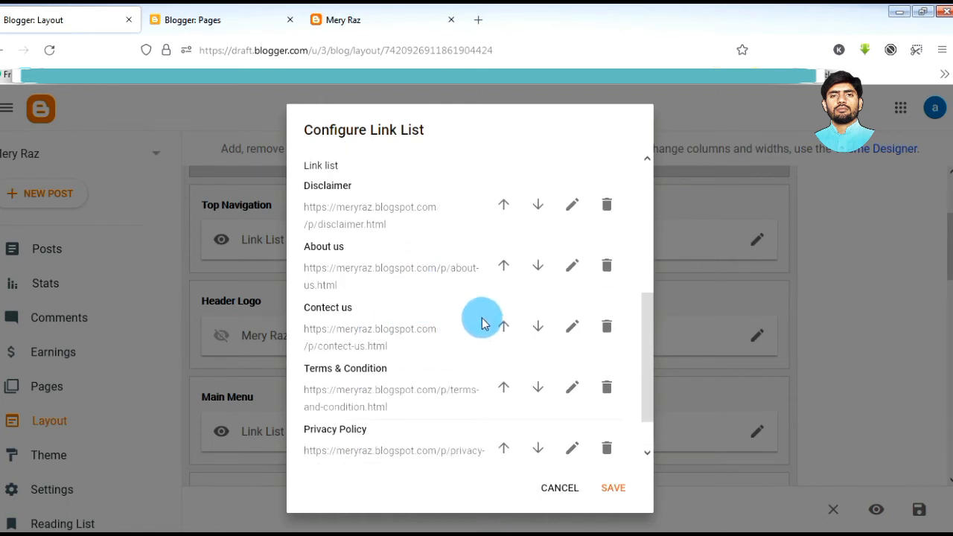
pyautogui.click(504, 266)
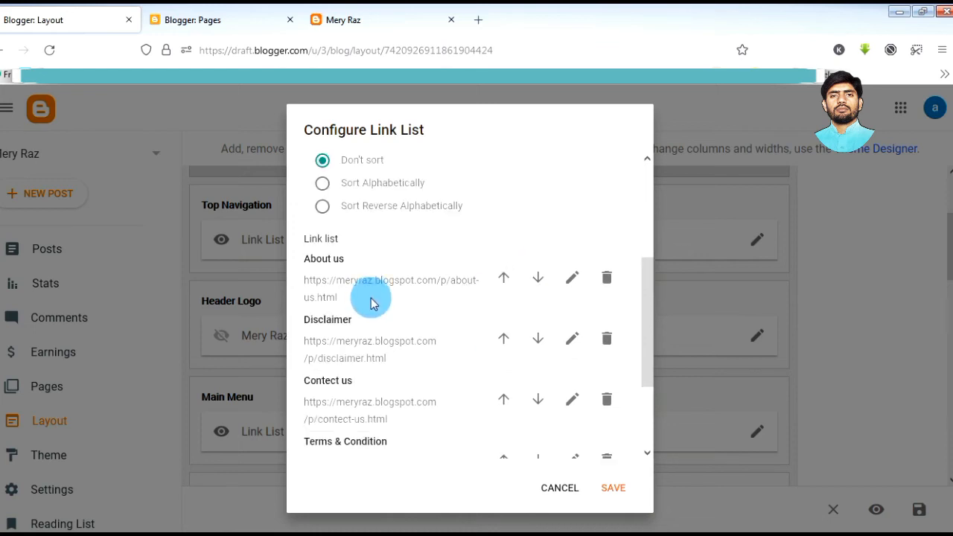
# Move the Contect us item up to second place, above Disclaimer, and save the Top Navigation link list.
pyautogui.click(503, 399)
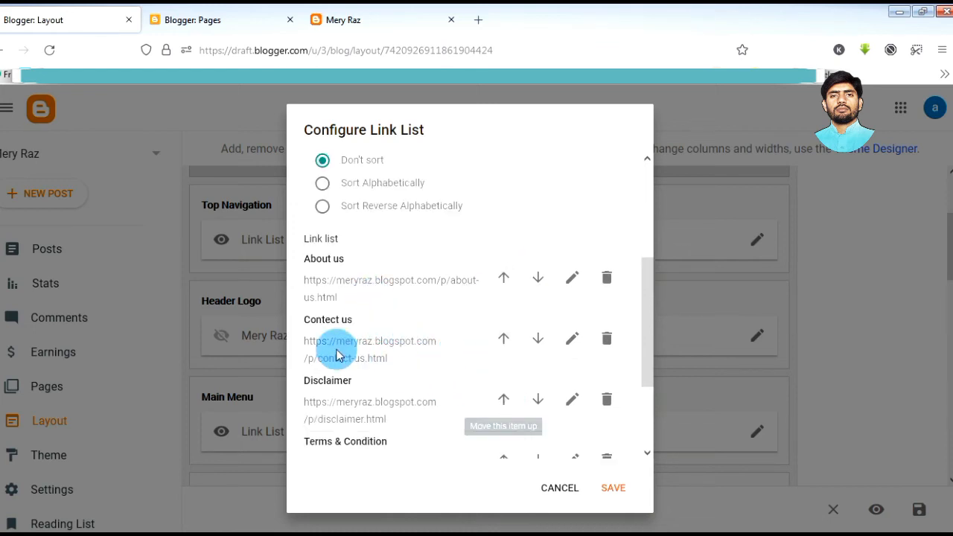
pyautogui.scroll(-2, 506, 409)
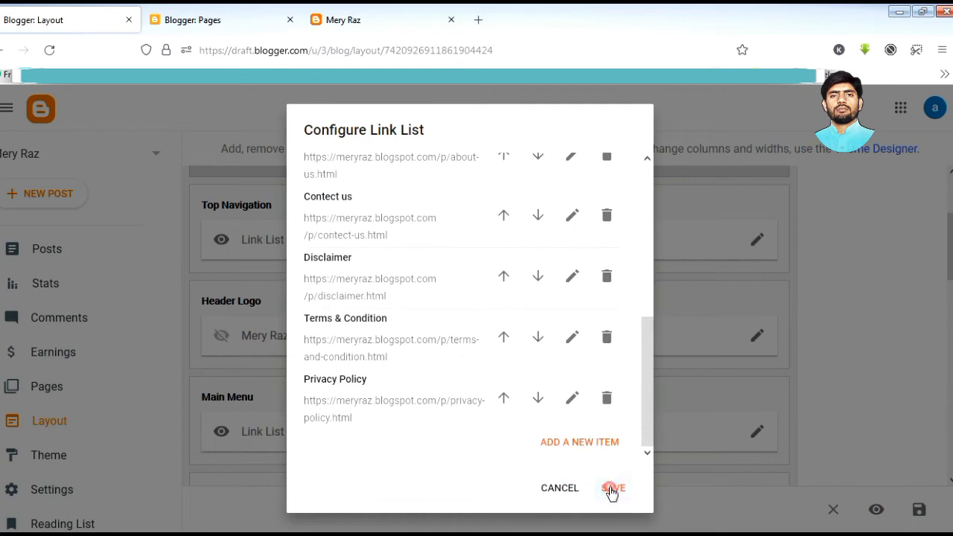
# Reload the published blog's home page to check the order of the top navigation links, and view the Features submenu.
pyautogui.click(341, 16)
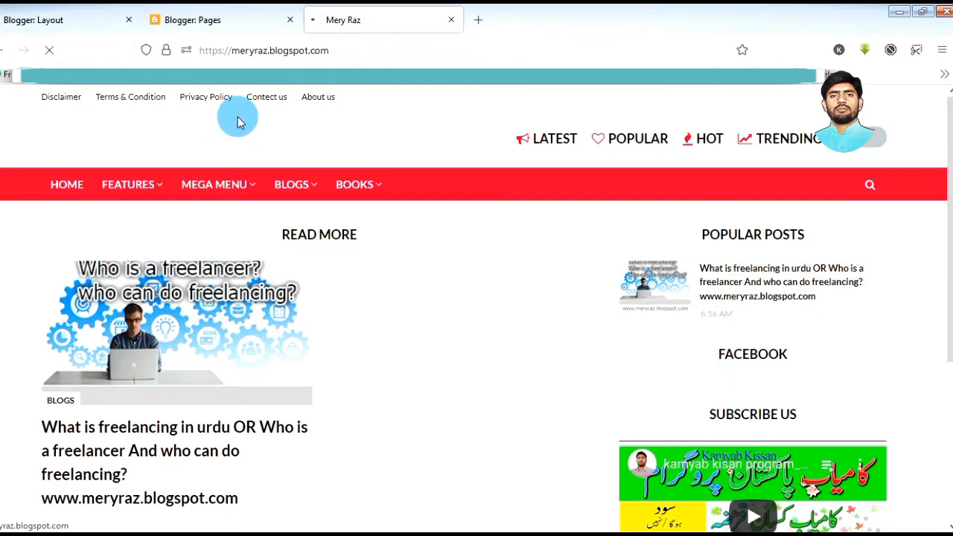
pyautogui.click(321, 104)
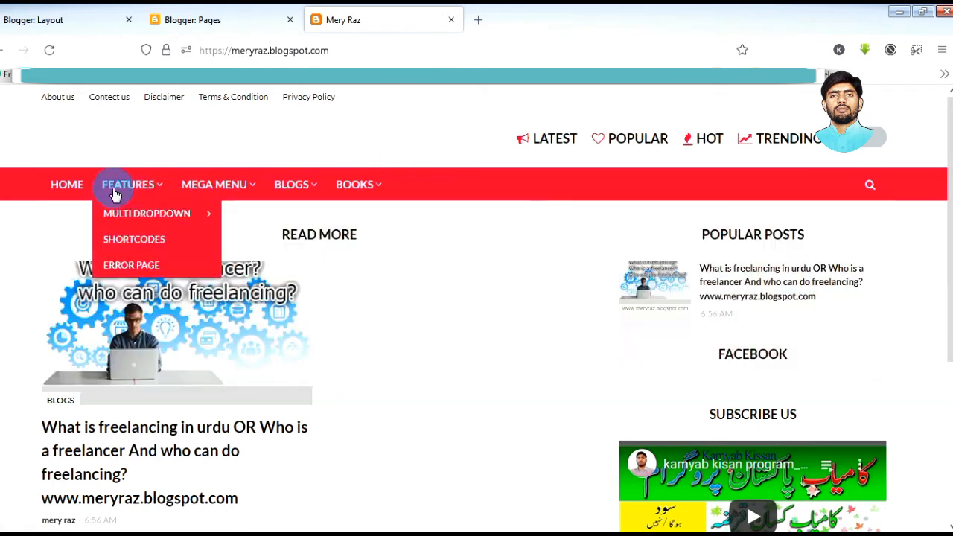
pyautogui.moveTo(128, 194)
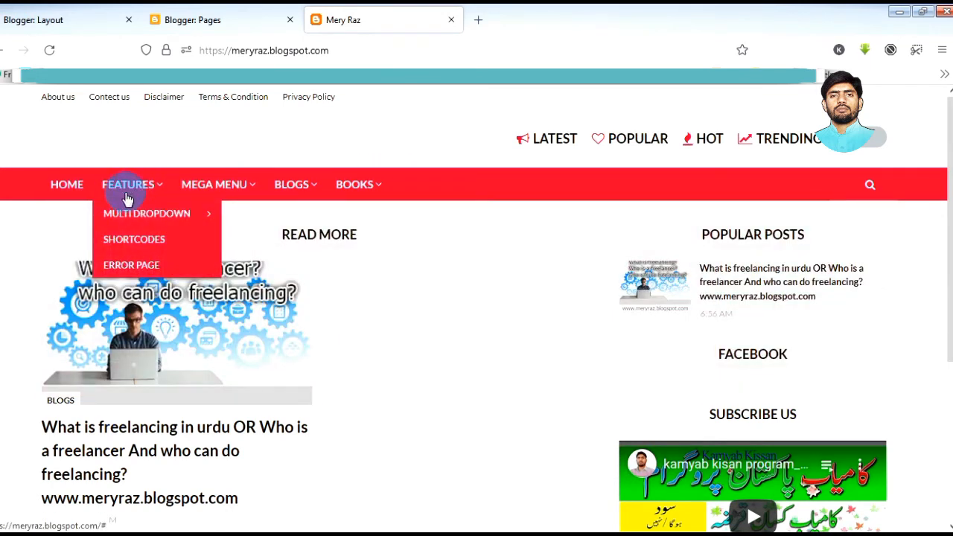
pyautogui.moveTo(128, 215)
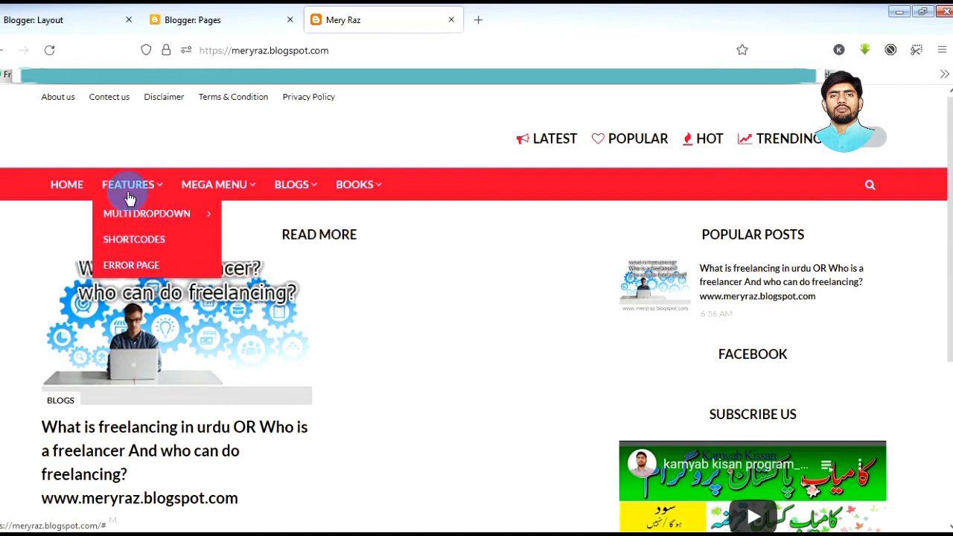